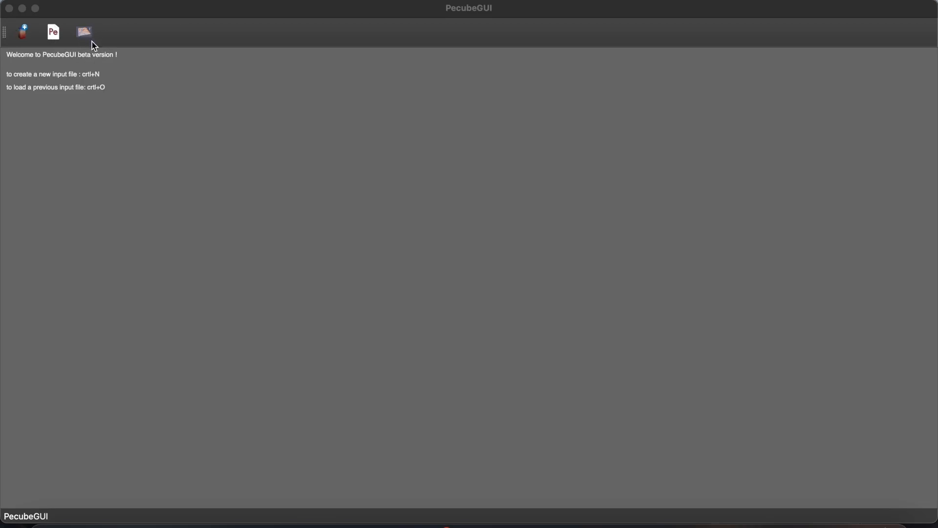
# - Load the Pecube input file from the PeGUI project's input folder, accepting replacement of the existing project
pyautogui.click(54, 34)
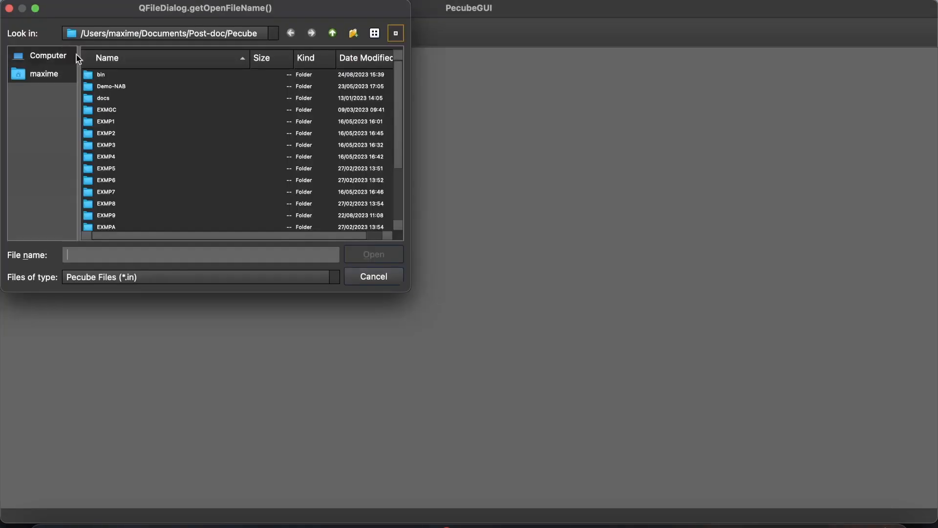
pyautogui.scroll(-3, 134, 210)
pyautogui.doubleClick(119, 180)
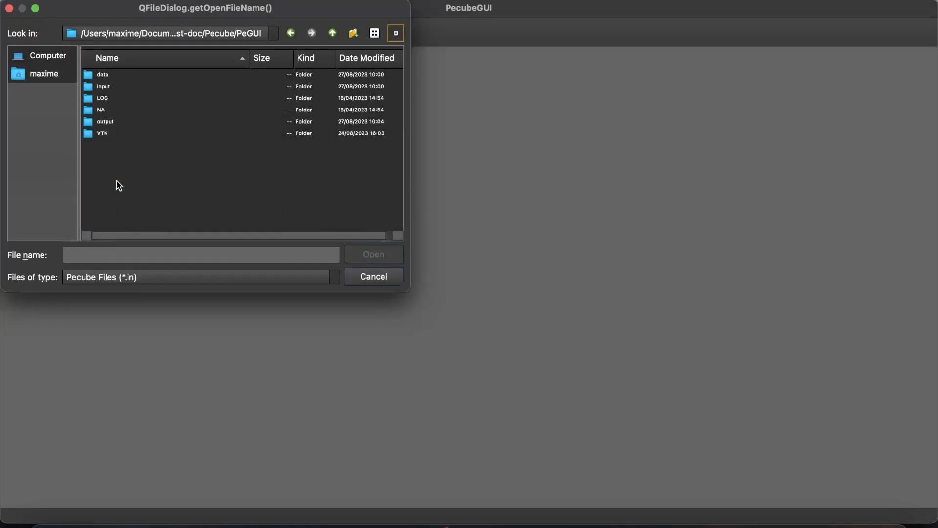
pyautogui.doubleClick(123, 86)
pyautogui.doubleClick(126, 75)
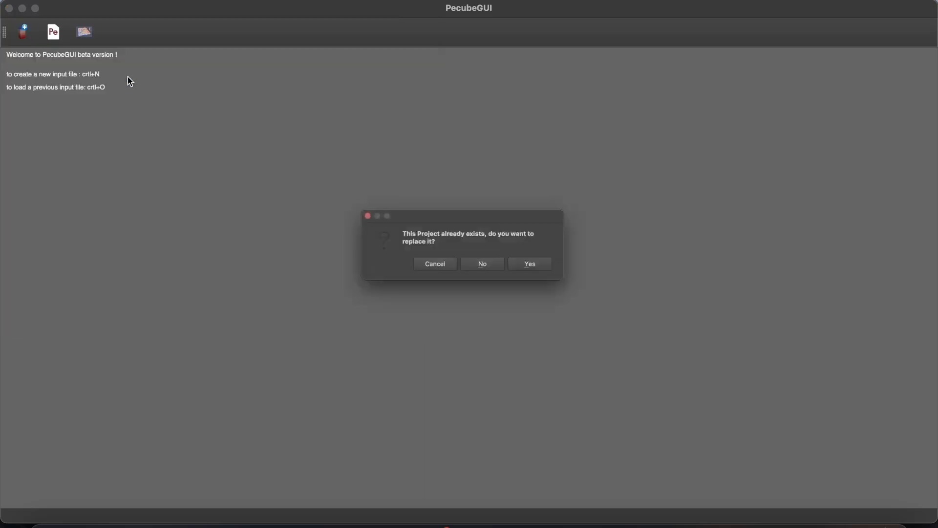
pyautogui.click(559, 271)
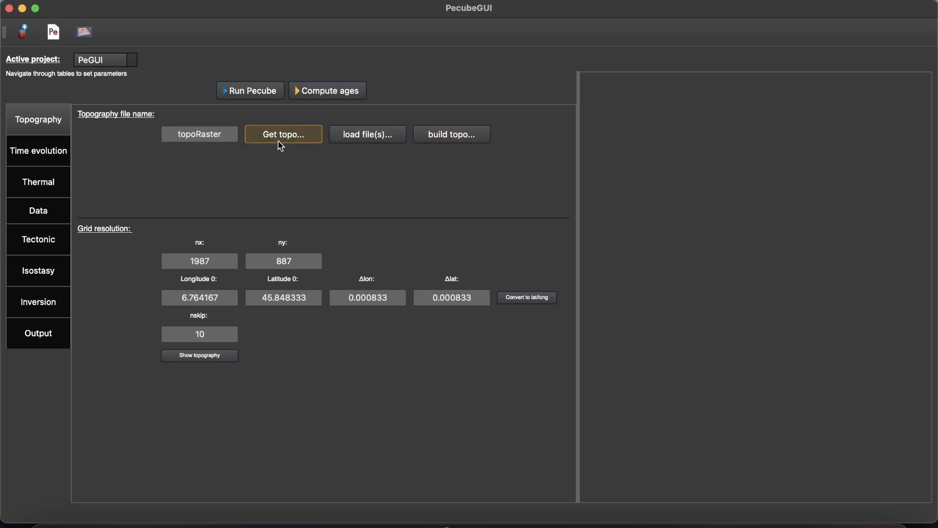
# - Draw a rectangle over the Alps from Vevey to near Verbania on the topography download map and close the map
pyautogui.click(295, 138)
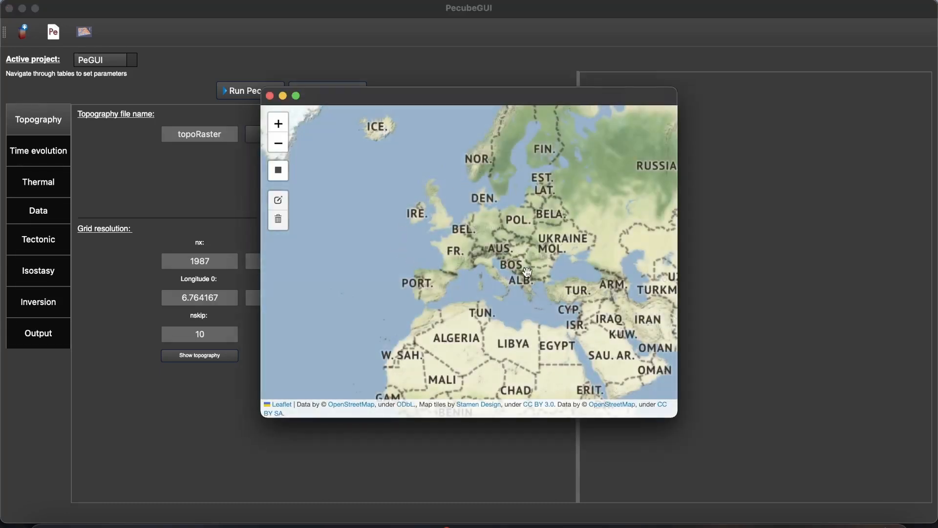
pyautogui.scroll(-1, 479, 267)
pyautogui.scroll(5, 479, 267)
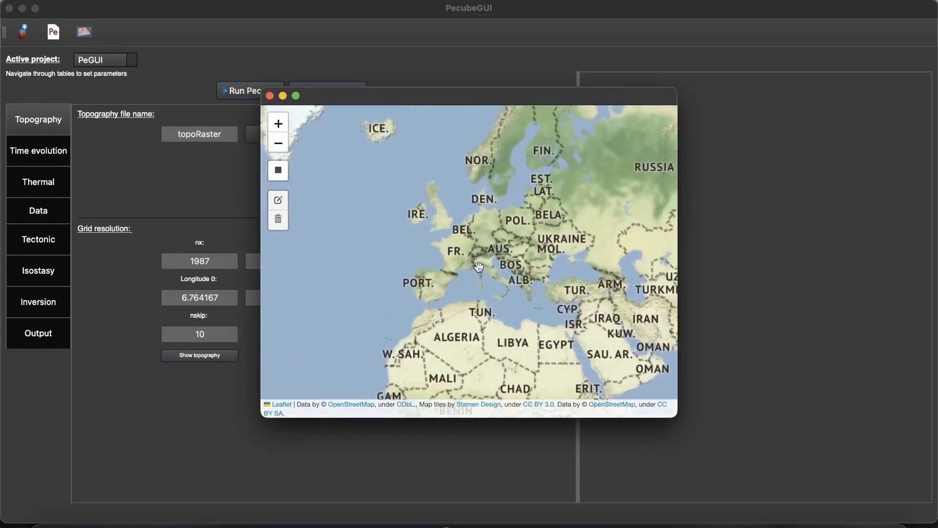
pyautogui.scroll(2, 454, 217)
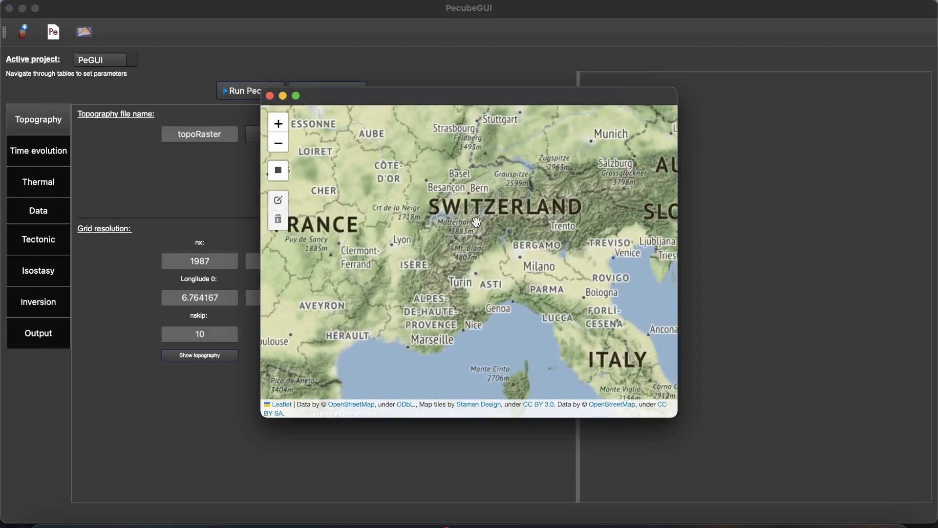
pyautogui.scroll(1, 427, 237)
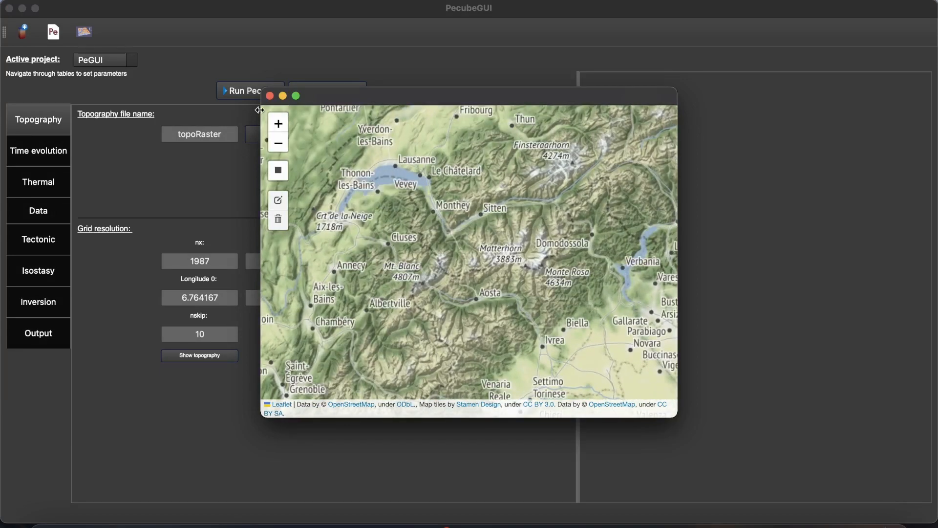
pyautogui.click(278, 170)
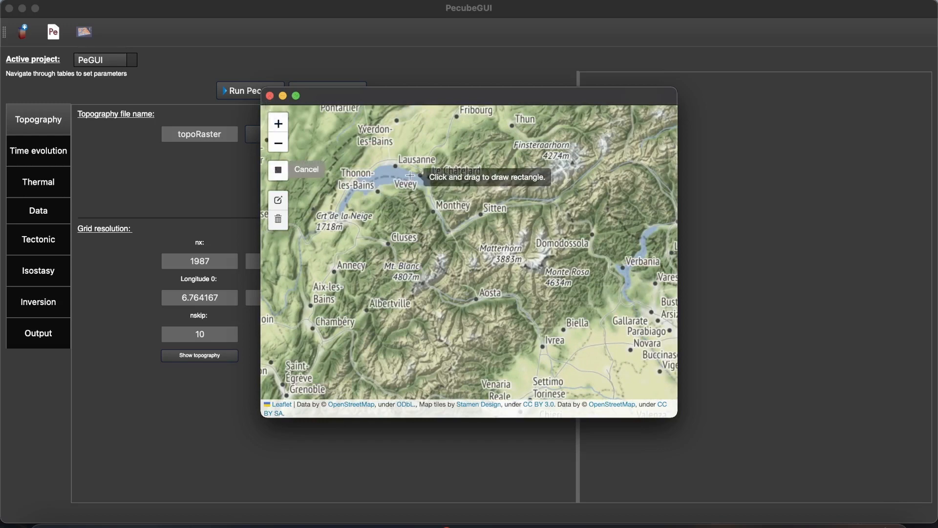
pyautogui.moveTo(410, 176); pyautogui.dragTo(624, 266)
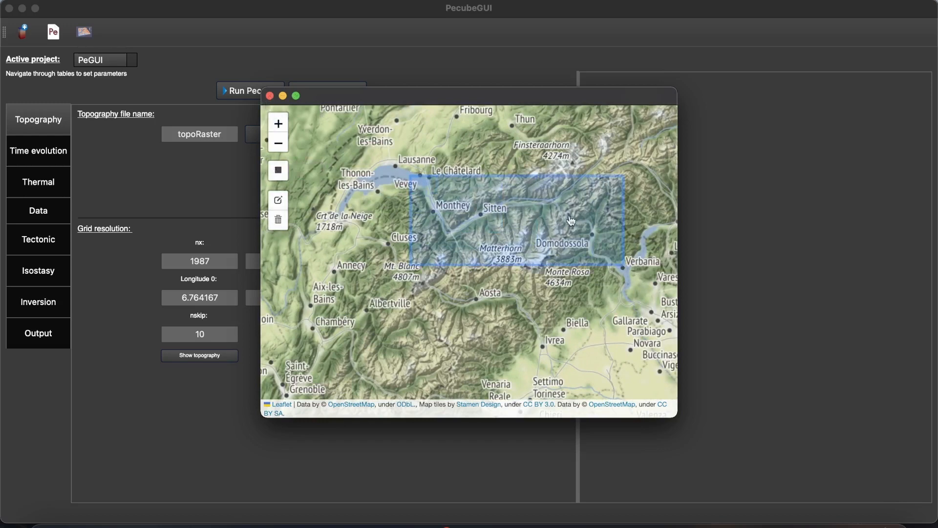
pyautogui.click(270, 96)
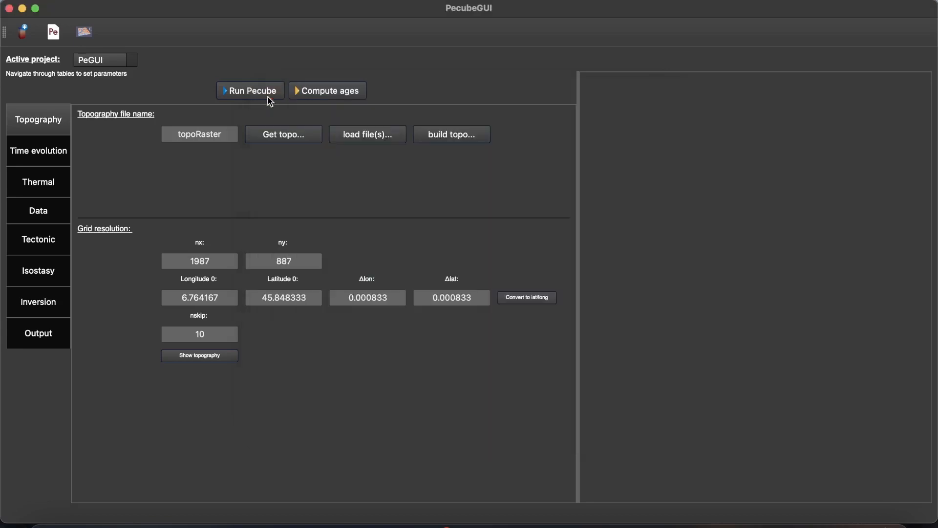
# - Look through the topography files in the project's data folder and close the file dialog without loading one
pyautogui.click(362, 143)
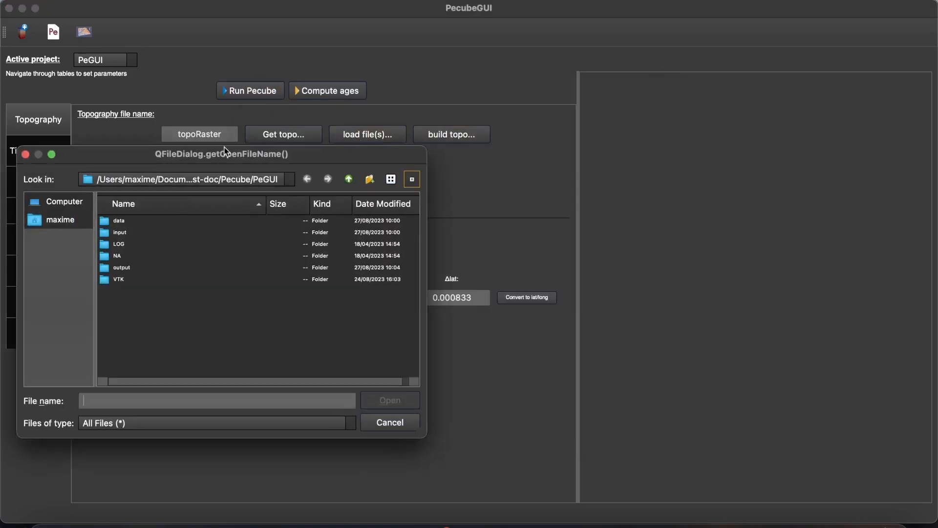
pyautogui.doubleClick(156, 222)
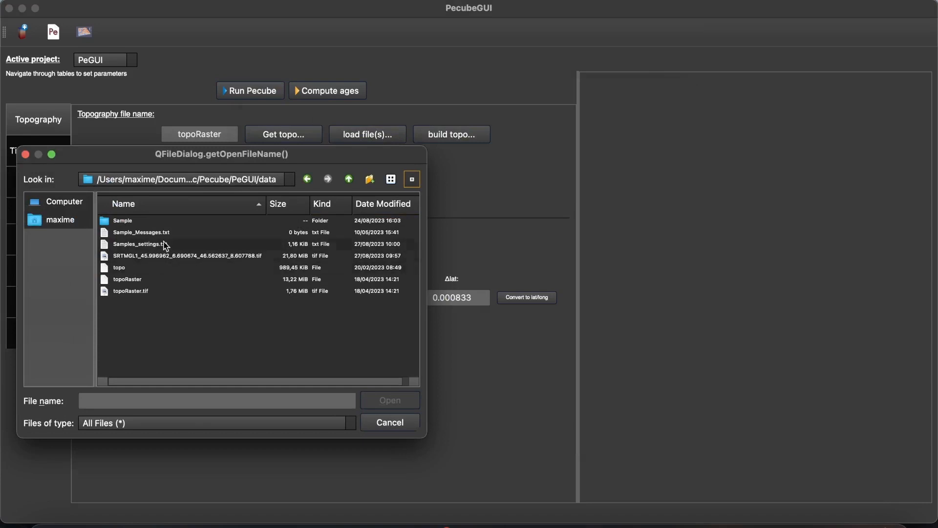
pyautogui.click(25, 155)
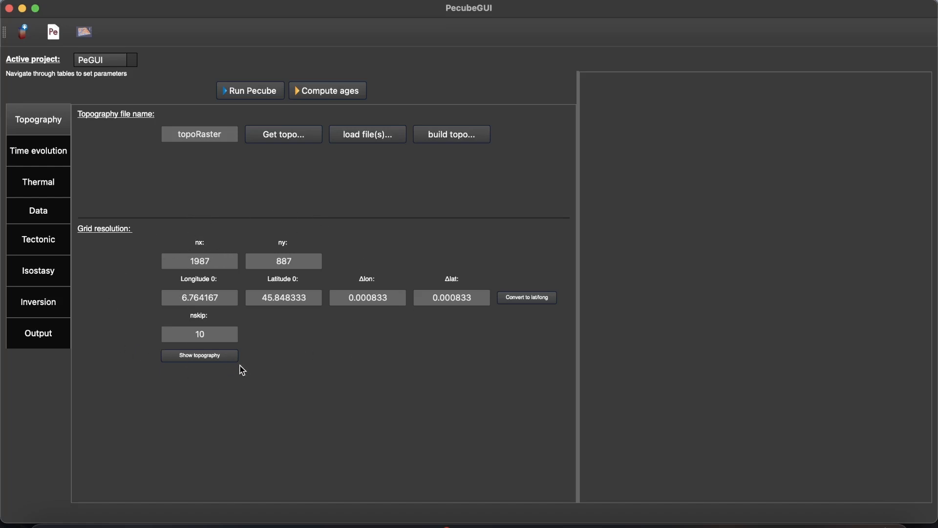
# - Show the topography in 3D with a relief factor of 0.02 and advance its time evolution to the final stage
pyautogui.click(207, 358)
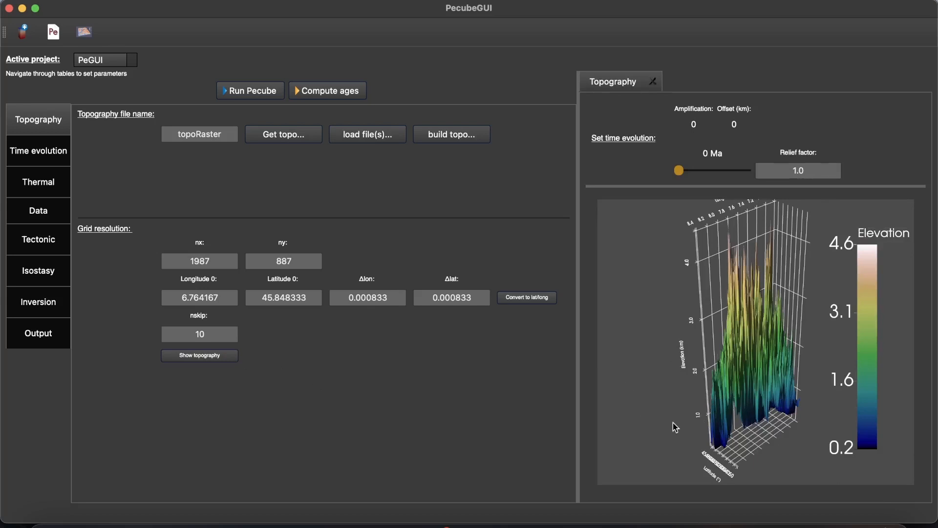
pyautogui.doubleClick(796, 170)
pyautogui.write('0.02')
pyautogui.press('Return')
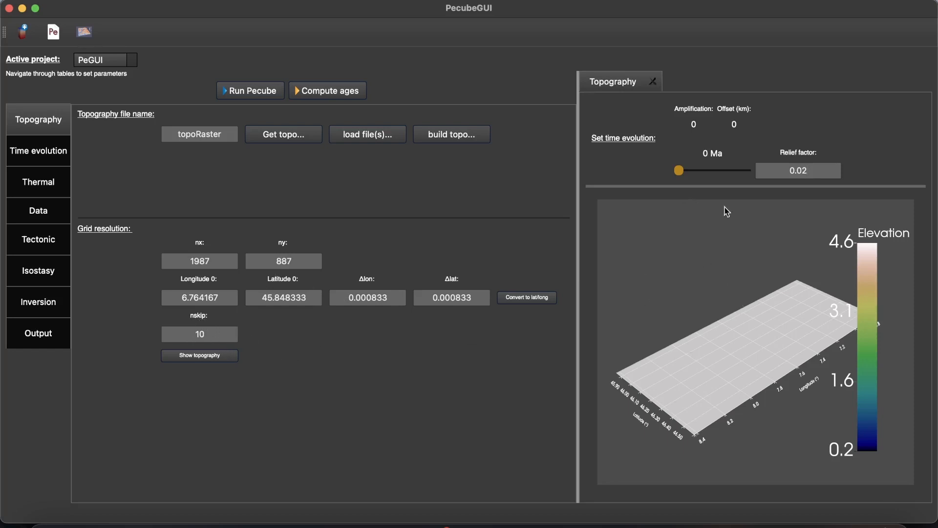
pyautogui.moveTo(679, 171); pyautogui.dragTo(762, 171)
pyautogui.moveTo(671, 332); pyautogui.dragTo(733, 409)
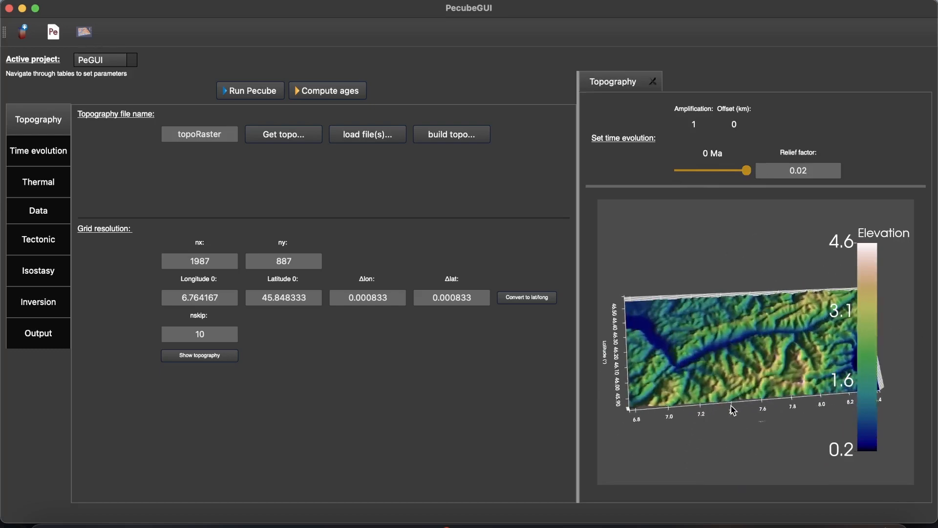
# - Redisplay the topography with nskip set to 1 and inspect its detail, and restore nskip to 10 in the preview
pyautogui.doubleClick(197, 336)
pyautogui.click(227, 358)
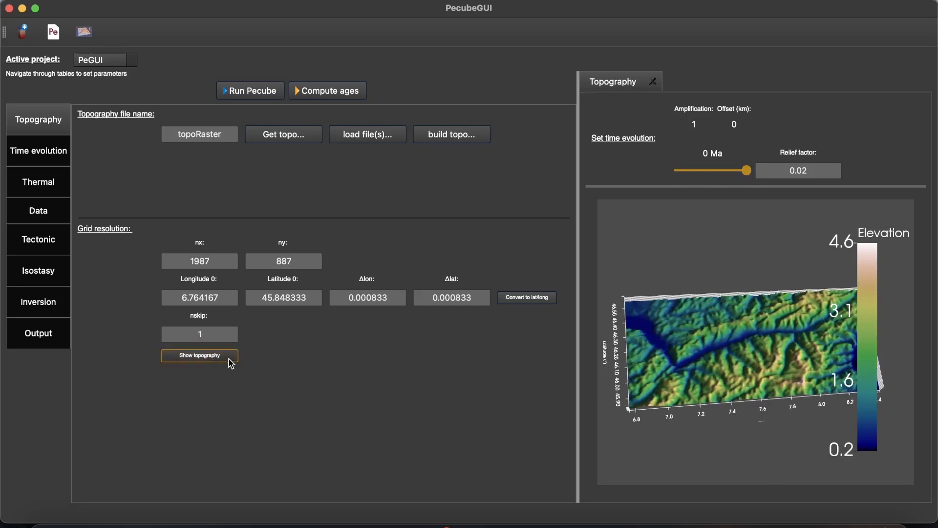
pyautogui.moveTo(759, 375); pyautogui.dragTo(751, 434)
pyautogui.scroll(-7, 740, 346)
pyautogui.scroll(15, 741, 347)
pyautogui.scroll(-4, 750, 426)
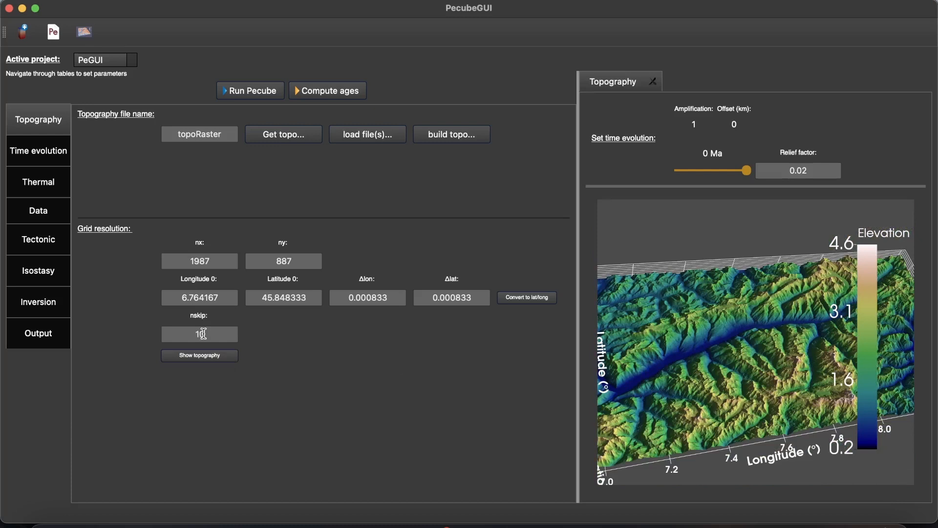
pyautogui.click(196, 356)
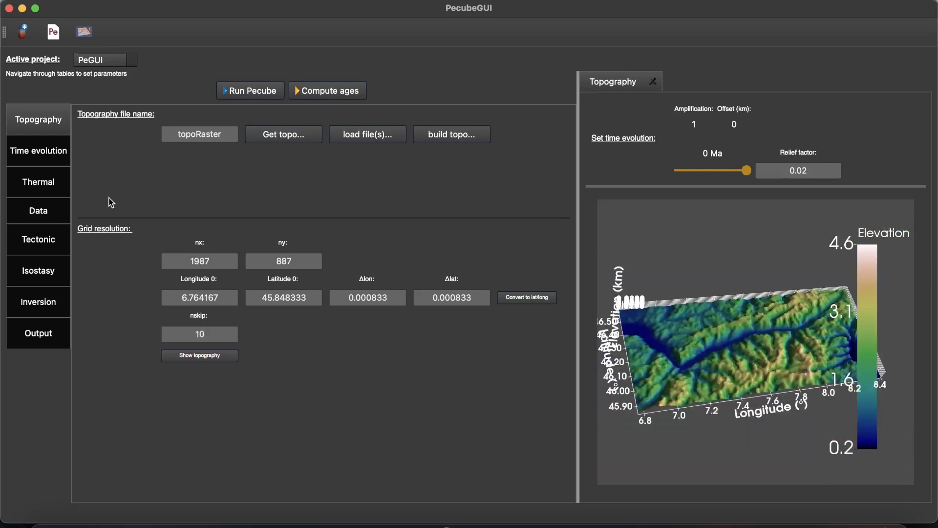
# - Open the time evolution parameters and choose maximum as the reference elevation
pyautogui.click(49, 150)
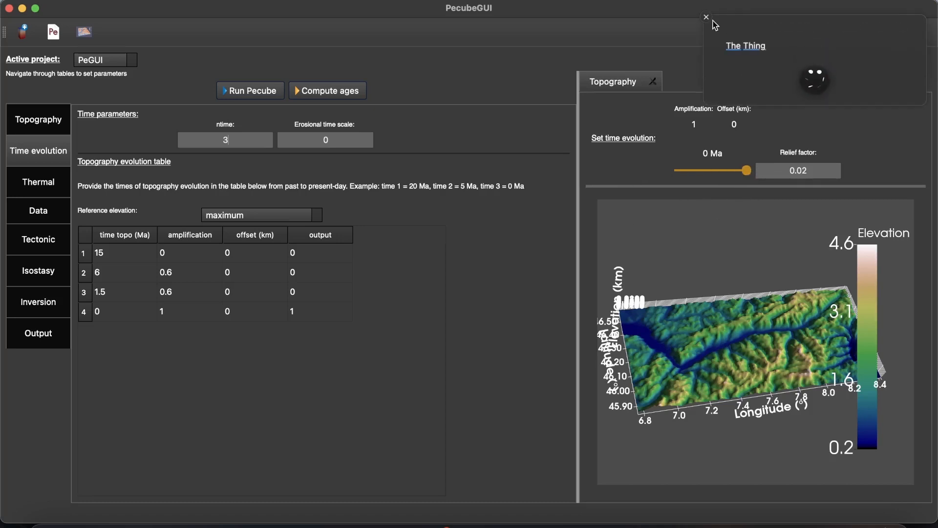
pyautogui.click(708, 21)
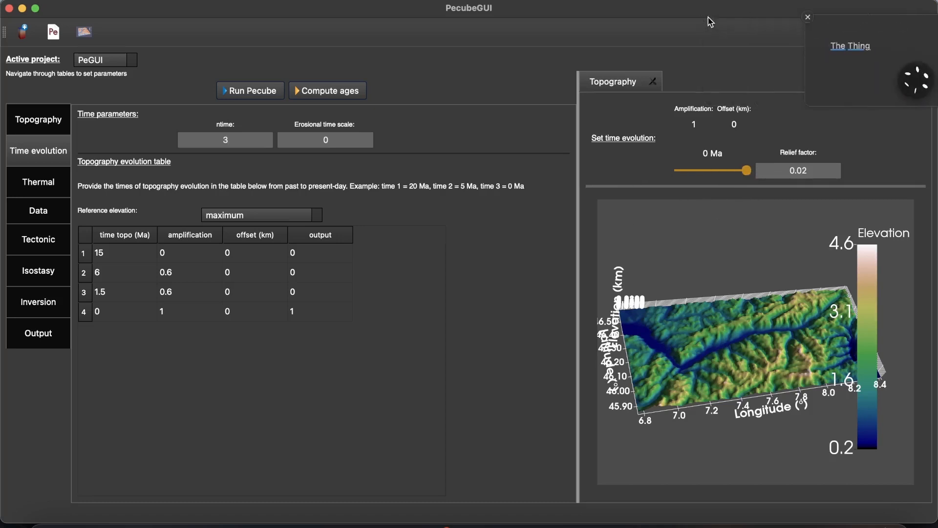
pyautogui.click(278, 215)
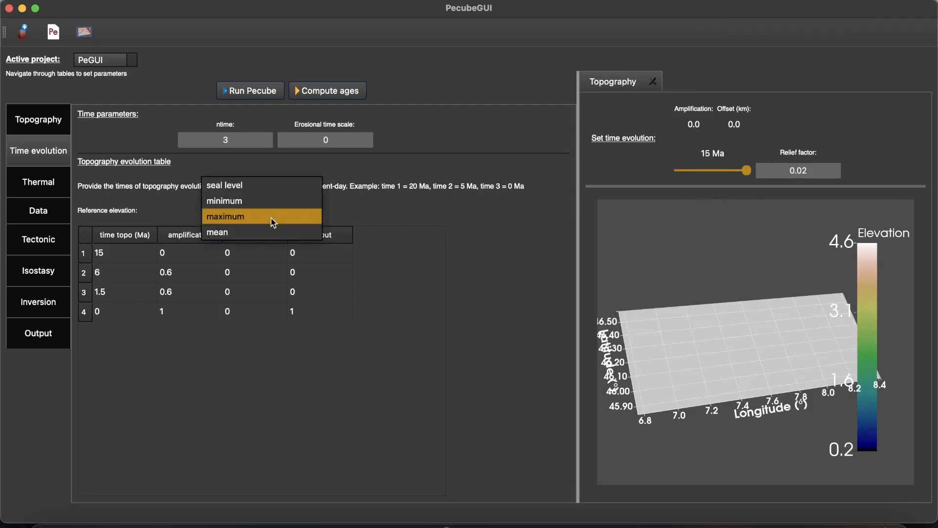
pyautogui.click(273, 222)
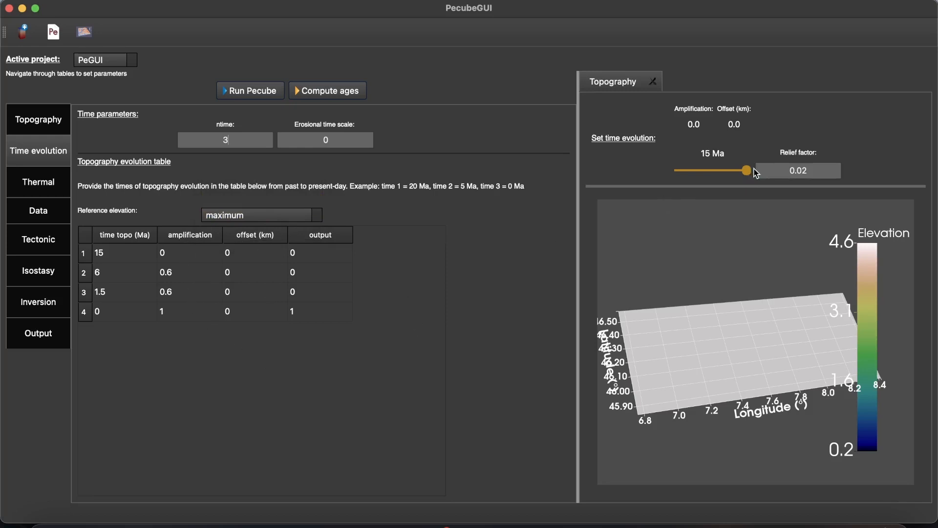
# - Move the topography preview back to 15 Ma and set its relief factor to 1
pyautogui.moveTo(747, 170); pyautogui.dragTo(678, 171)
pyautogui.moveTo(827, 171); pyautogui.dragTo(767, 172)
pyautogui.write('1')
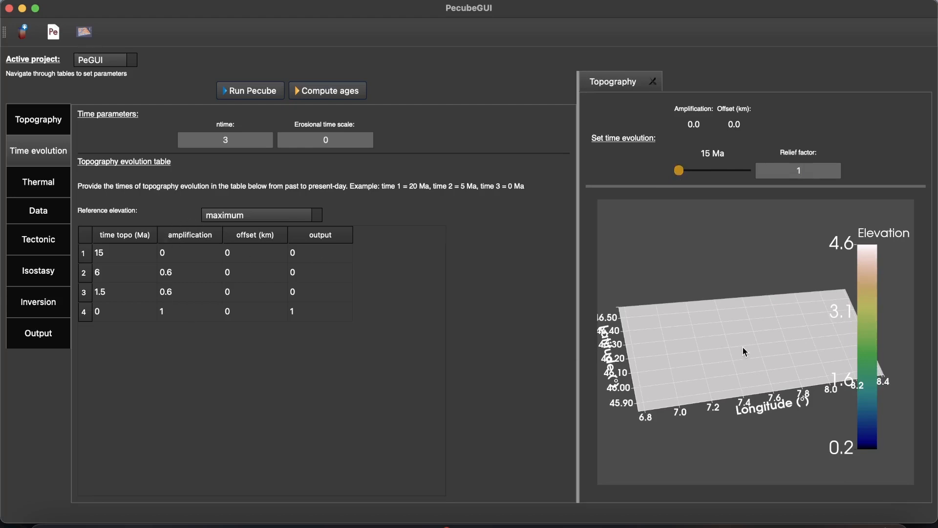
pyautogui.moveTo(742, 347); pyautogui.dragTo(743, 314)
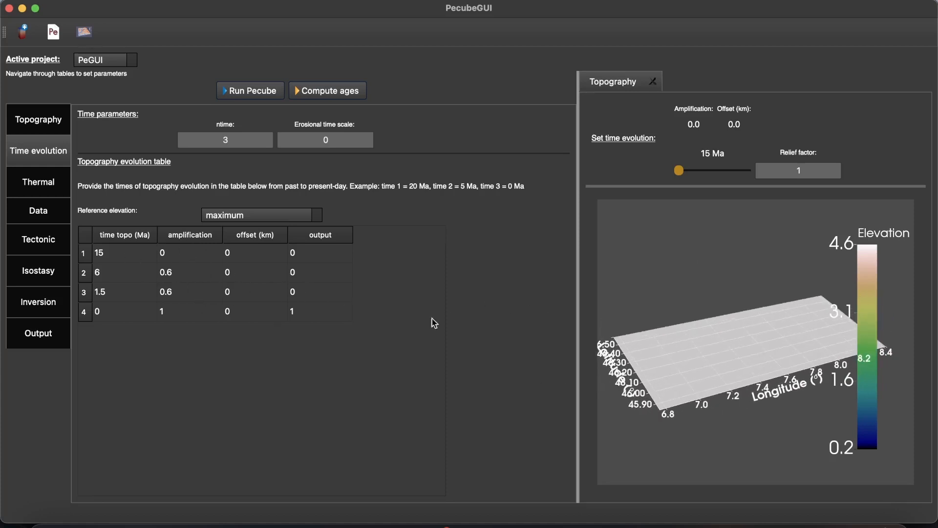
# - Examine the relief in the topography preview at 6 Ma, 1.5 Ma and 0 Ma
pyautogui.click(696, 170)
pyautogui.moveTo(682, 355)
pyautogui.mouseDown()
pyautogui.moveTo(678, 424)
pyautogui.moveTo(682, 370)
pyautogui.mouseUp()
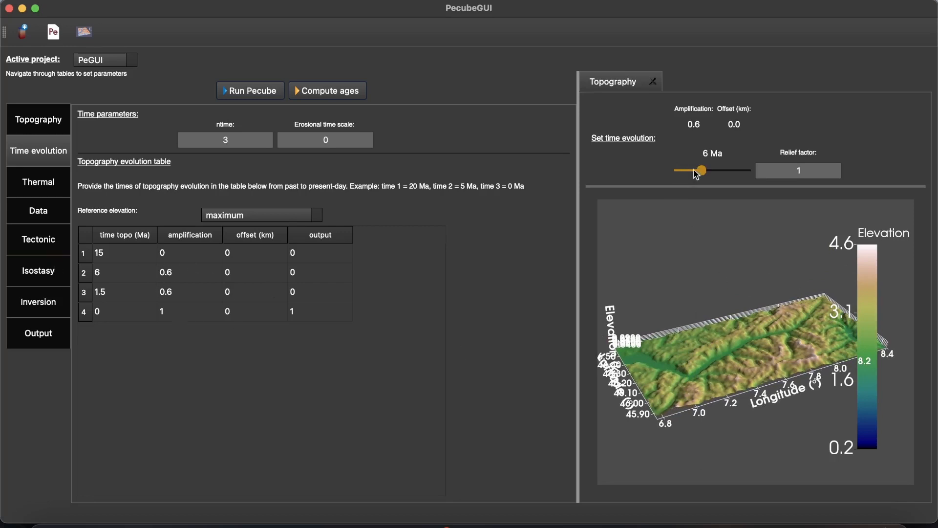
pyautogui.moveTo(696, 175); pyautogui.dragTo(718, 176)
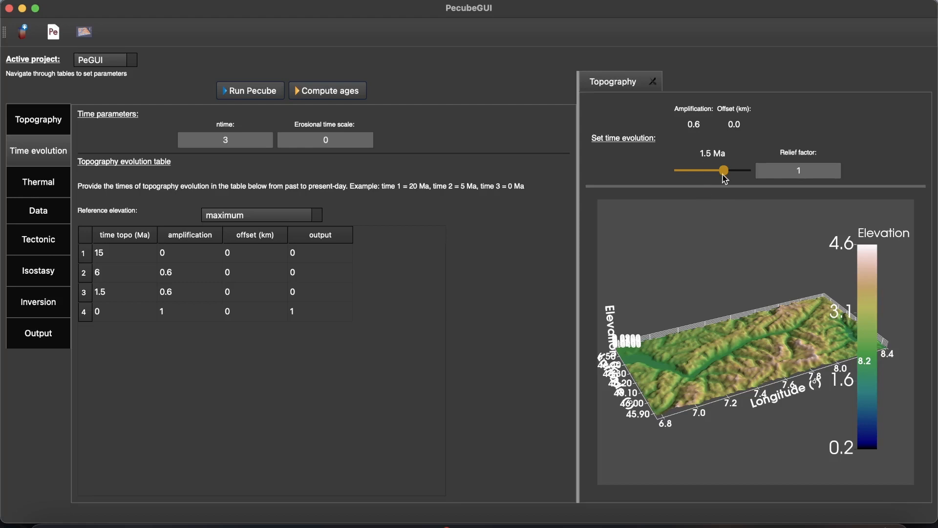
pyautogui.moveTo(724, 171); pyautogui.dragTo(748, 171)
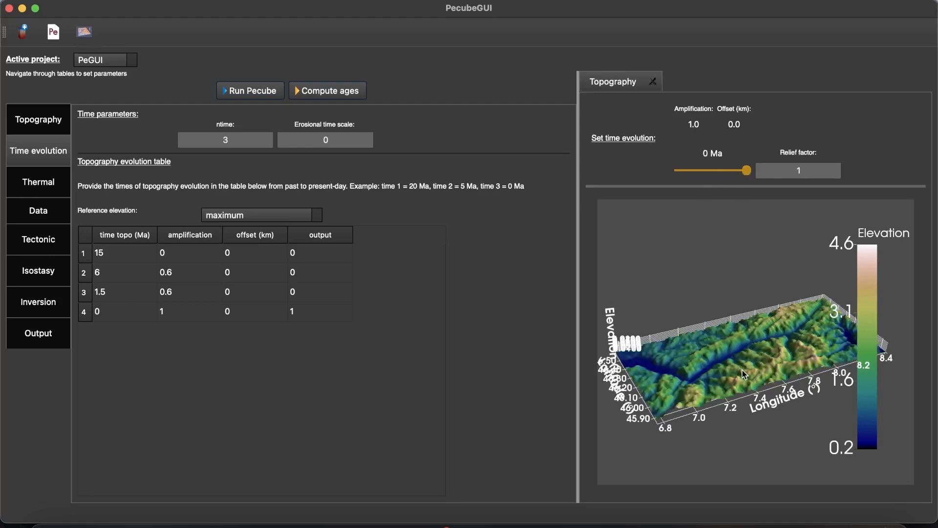
pyautogui.moveTo(744, 374); pyautogui.dragTo(713, 381)
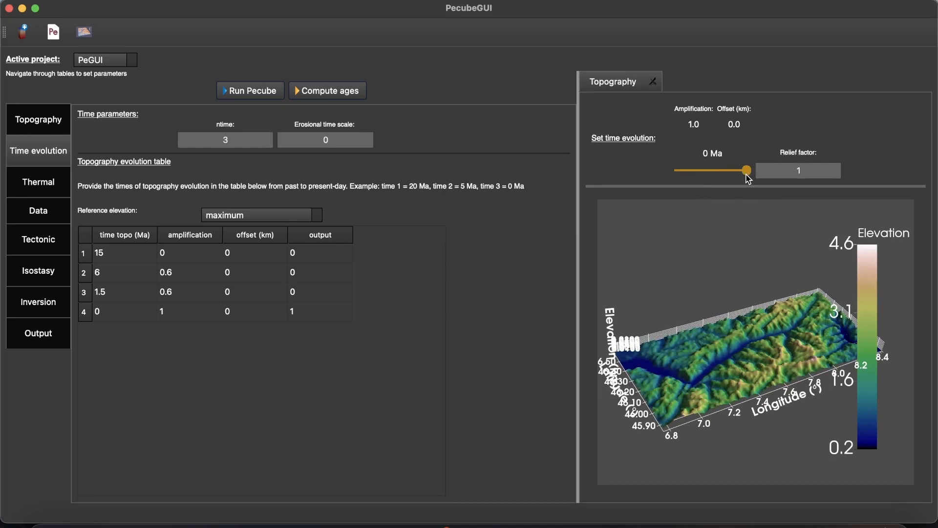
pyautogui.moveTo(736, 173)
pyautogui.mouseDown()
pyautogui.moveTo(684, 174)
pyautogui.moveTo(746, 172)
pyautogui.mouseUp()
# - Open the thermal parameters and display the crustal geotherm plot
pyautogui.click(36, 185)
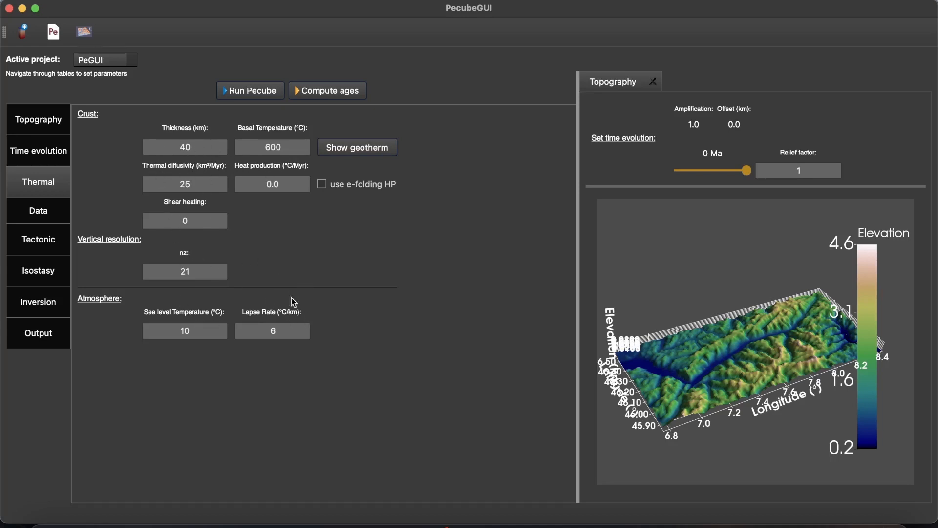
pyautogui.click(358, 149)
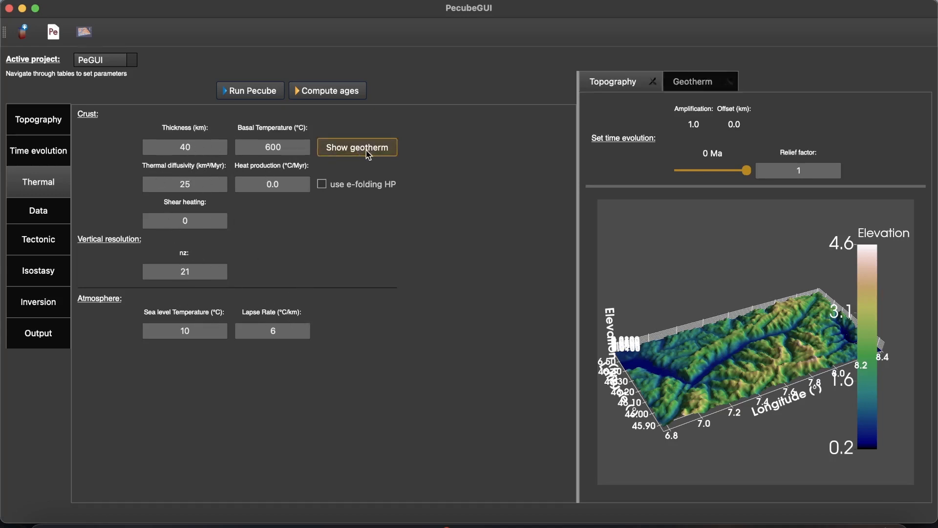
pyautogui.click(698, 79)
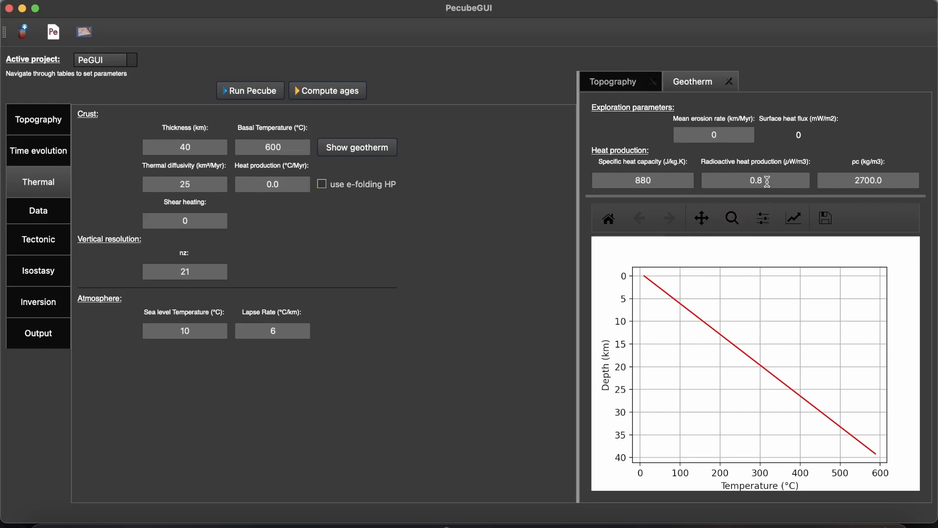
# - Set the geotherm's radioactive heat production to 2.1 µW/m3
pyautogui.moveTo(768, 180); pyautogui.dragTo(712, 182)
pyautogui.write('2.1')
pyautogui.press('Return')
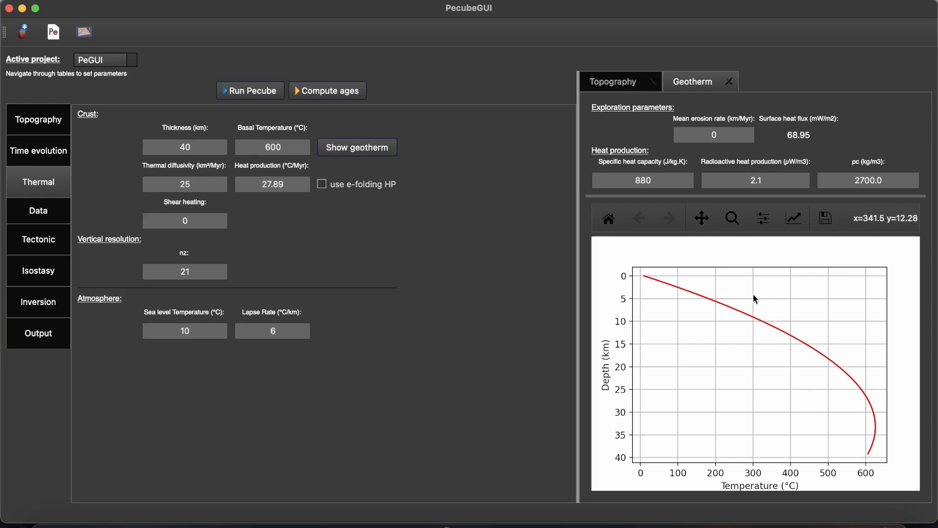
# - Set the geotherm's radioactive heat production to 0.8 µW/m3
pyautogui.moveTo(774, 184); pyautogui.dragTo(740, 182)
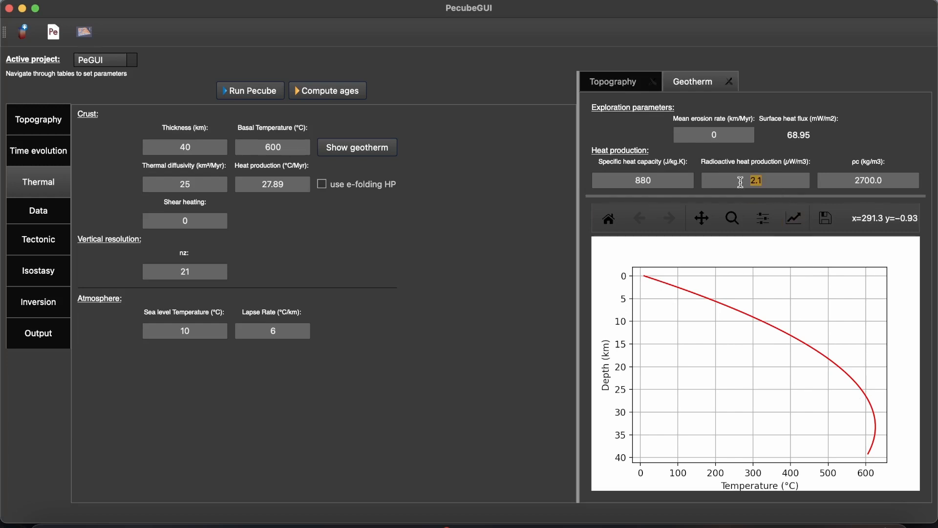
pyautogui.write('0.8')
pyautogui.press('Return')
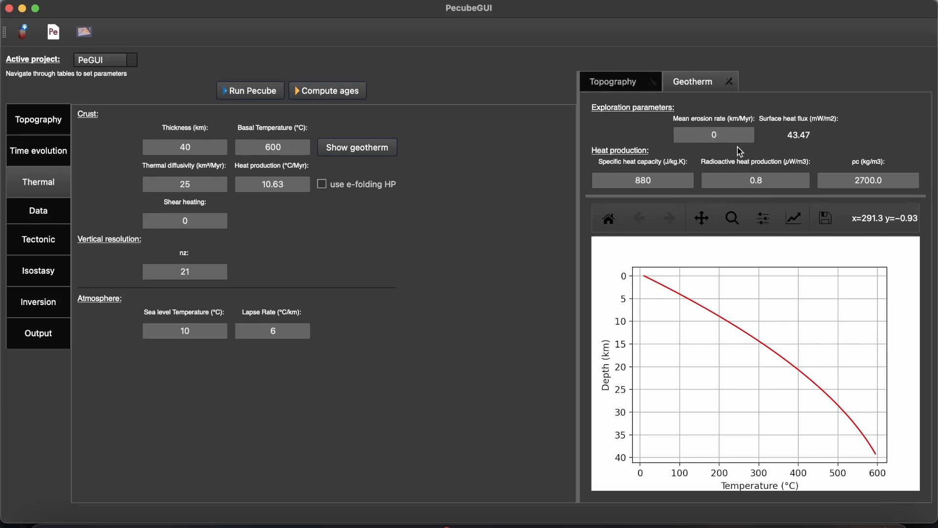
# - Preview the geotherm with a mean erosion rate of 1 km/Myr and reset the rate to 0
pyautogui.doubleClick(706, 134)
pyautogui.press('Return')
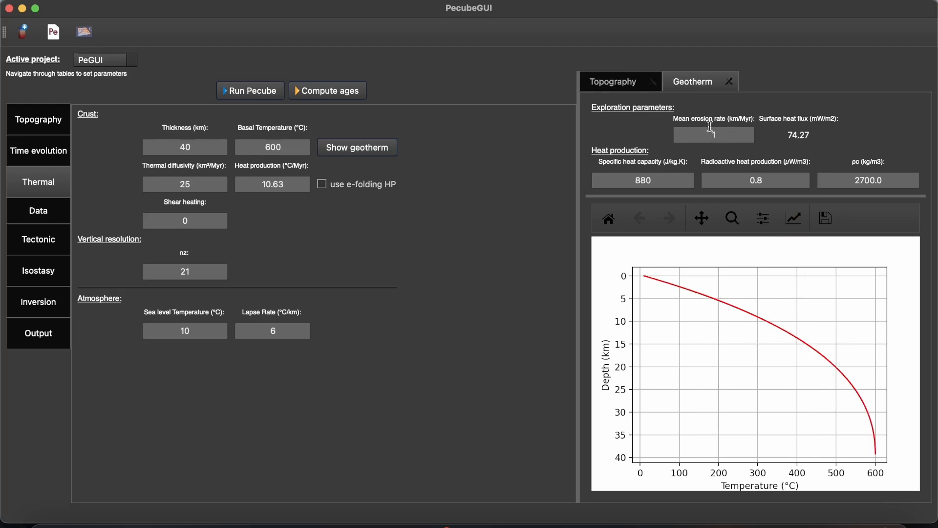
pyautogui.doubleClick(707, 136)
pyautogui.press('Return')
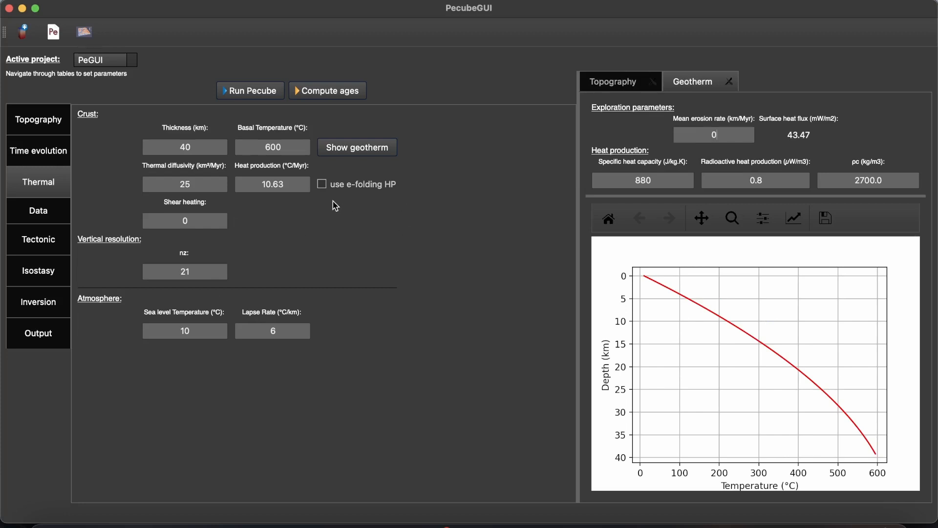
# - Open the e-folding heat production parameters and dismiss them without applying
pyautogui.click(329, 184)
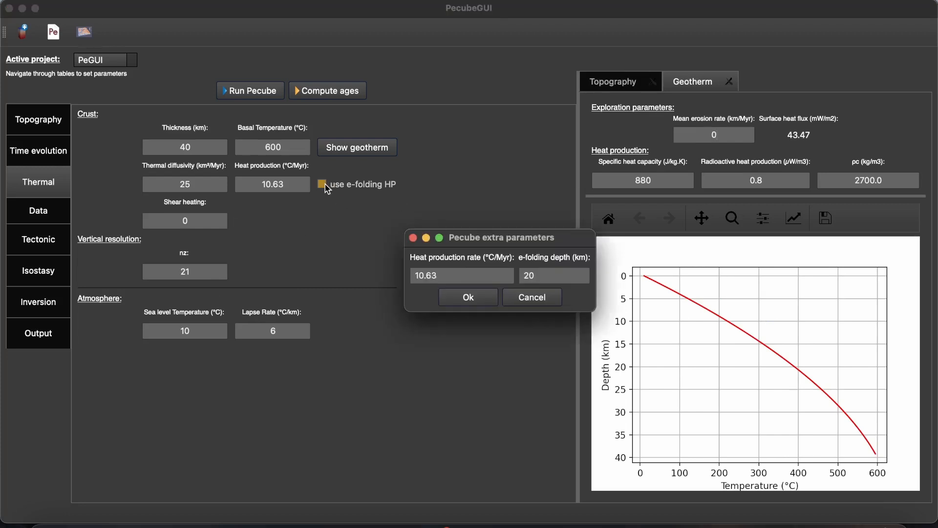
pyautogui.click(532, 300)
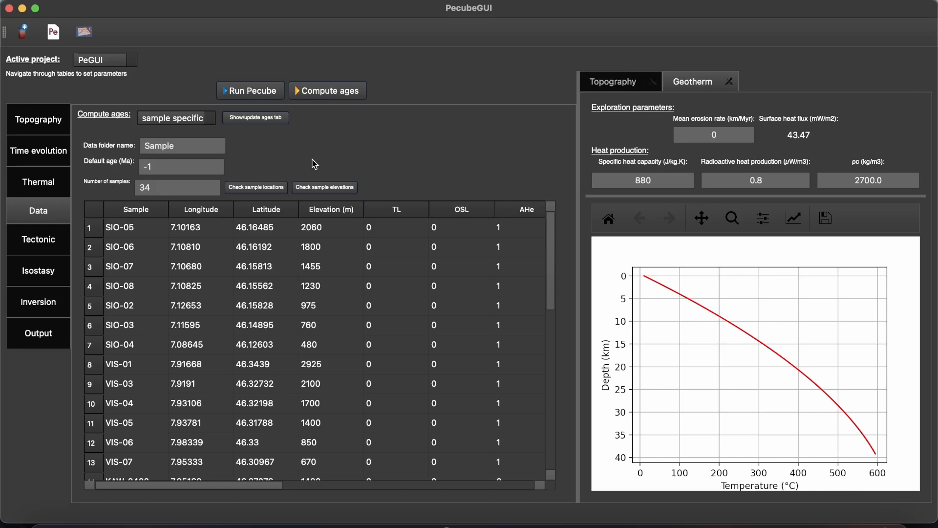
# - Show the topography preview beside the sample data and bring up the sample ages settings
pyautogui.click(617, 89)
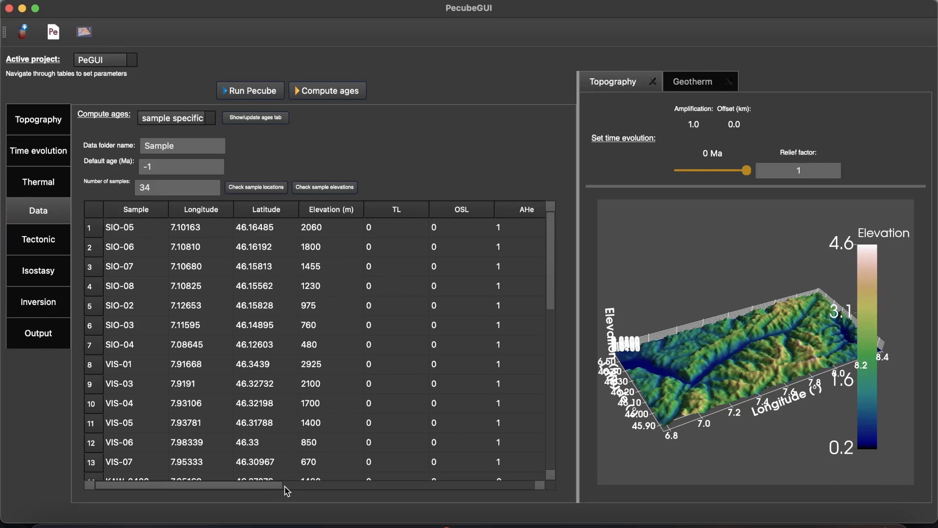
pyautogui.moveTo(294, 486)
pyautogui.mouseDown()
pyautogui.moveTo(456, 490)
pyautogui.moveTo(294, 482)
pyautogui.mouseUp()
pyautogui.click(266, 119)
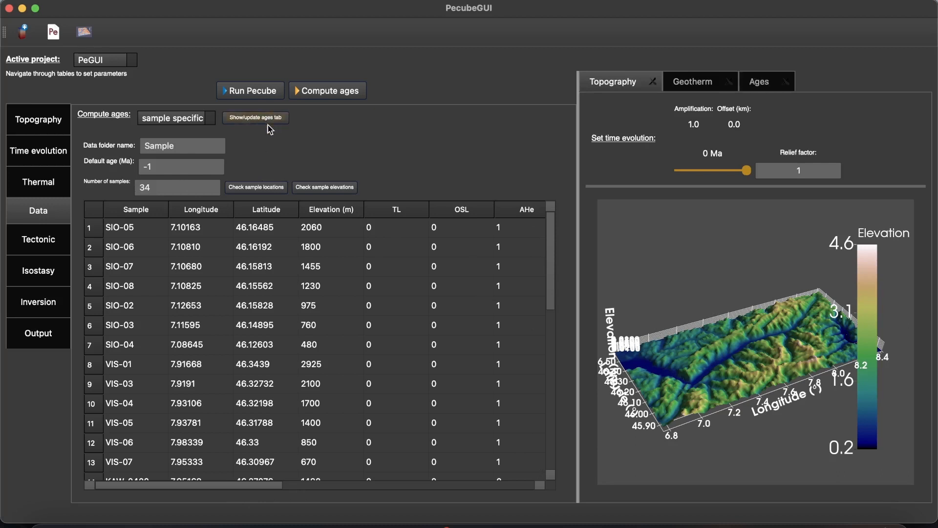
pyautogui.click(752, 88)
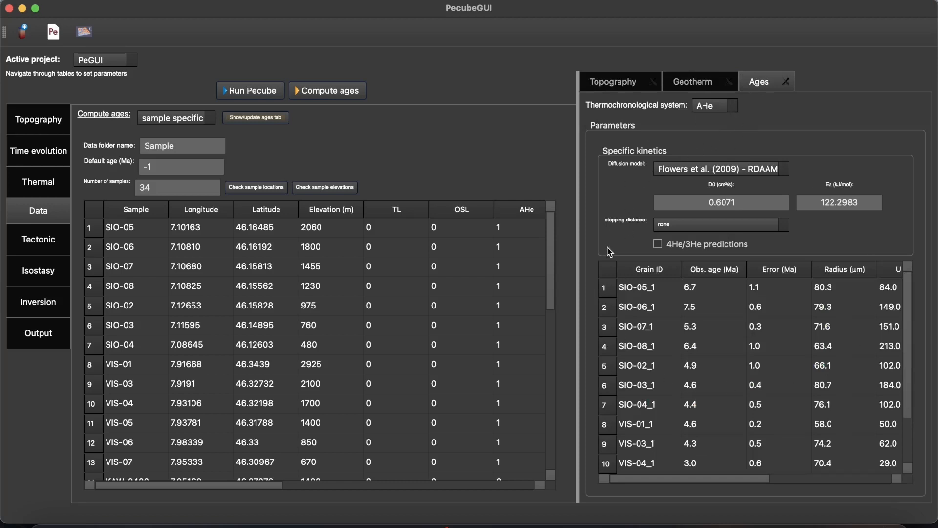
# - Check the AHe diffusion model options and set the stopping distance to Ketcham et al. (2011)
pyautogui.click(707, 225)
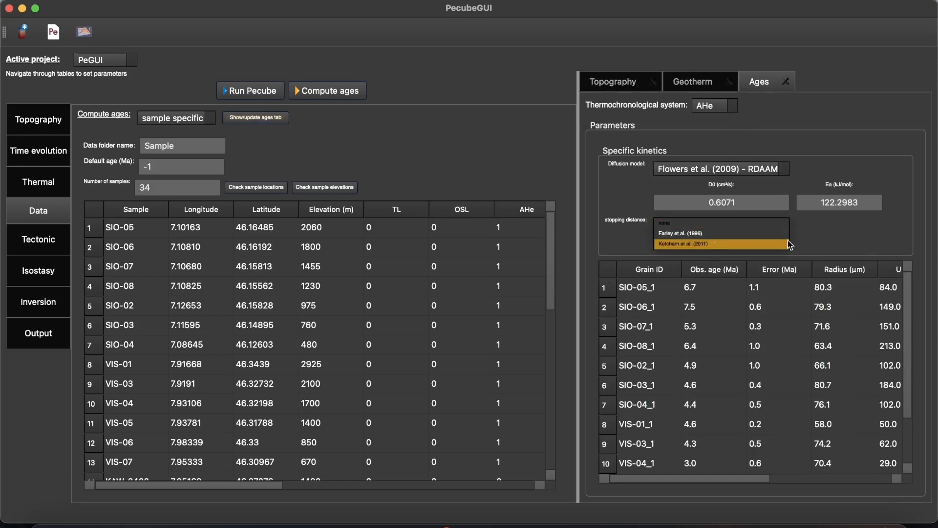
pyautogui.click(839, 190)
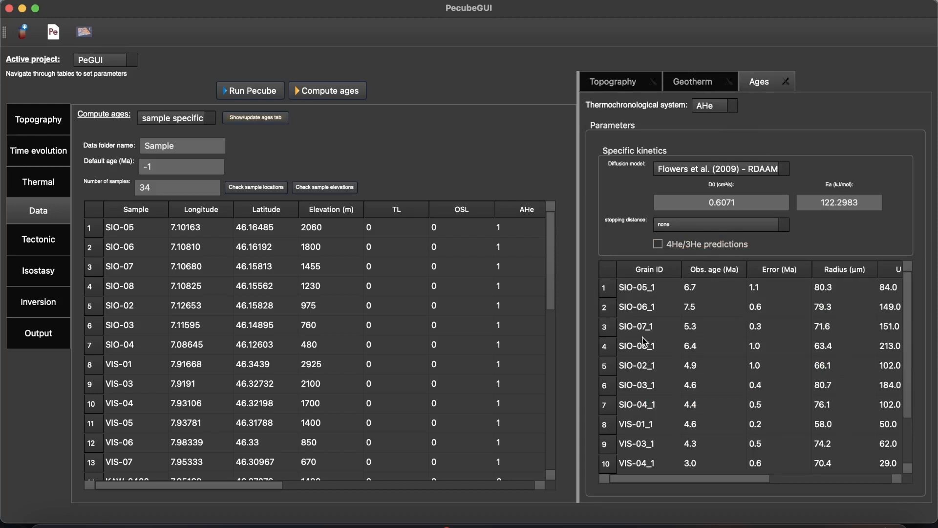
pyautogui.click(731, 112)
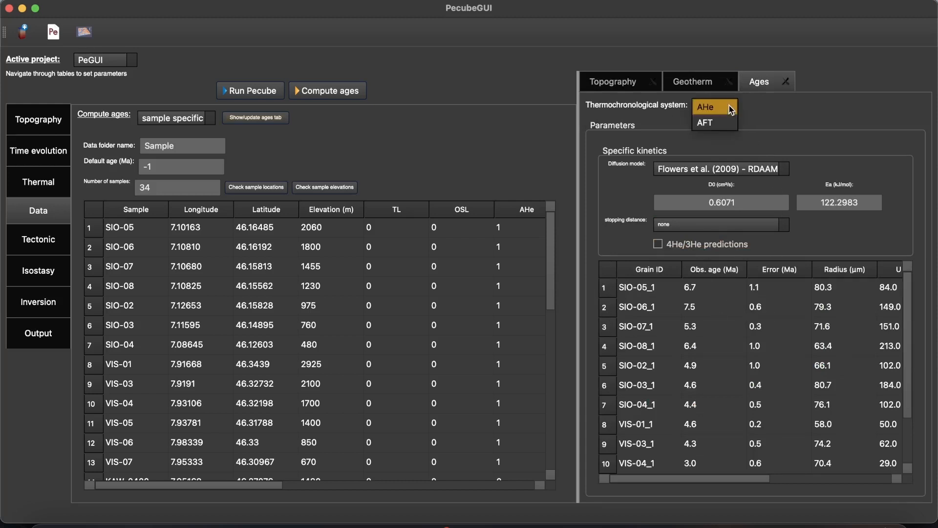
pyautogui.click(754, 113)
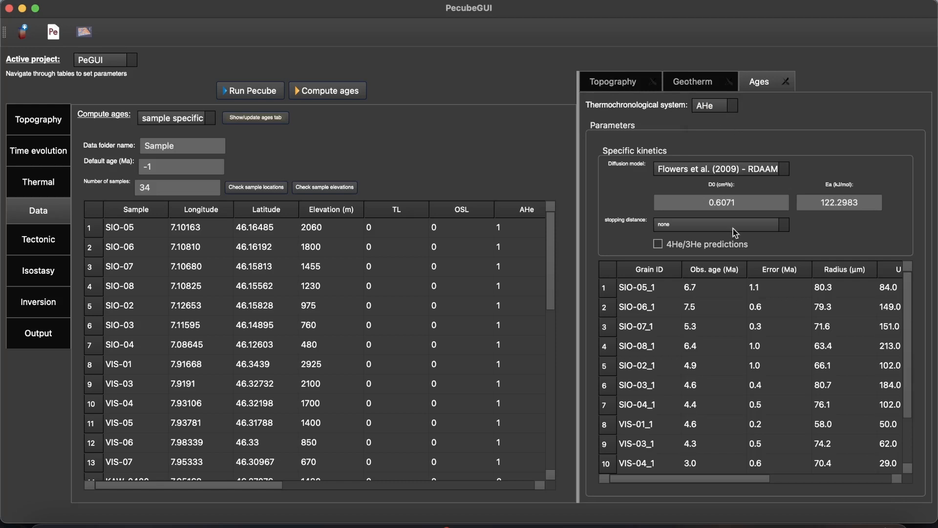
pyautogui.click(755, 167)
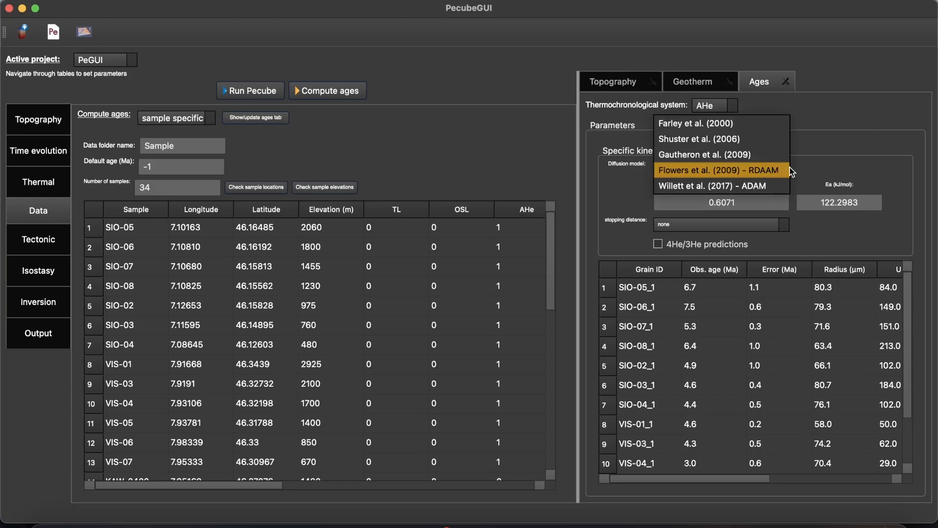
pyautogui.click(829, 165)
pyautogui.click(762, 225)
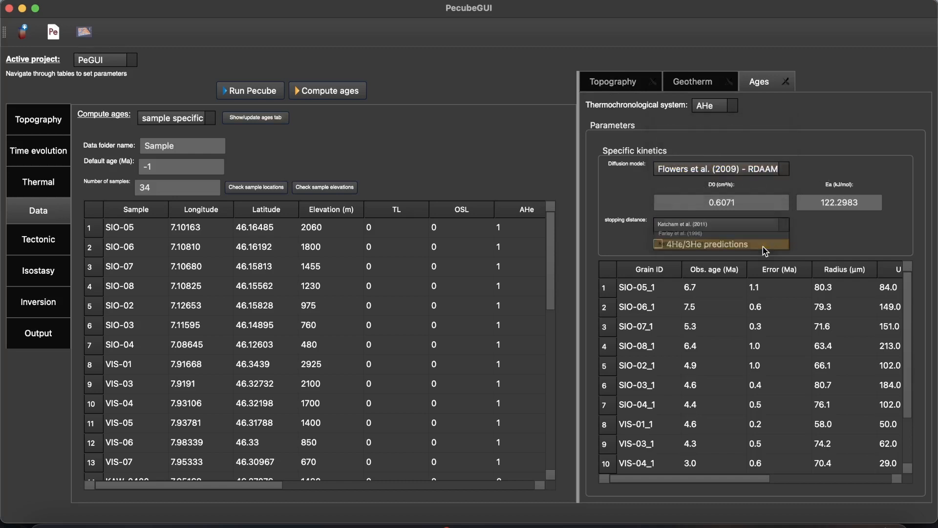
pyautogui.click(763, 247)
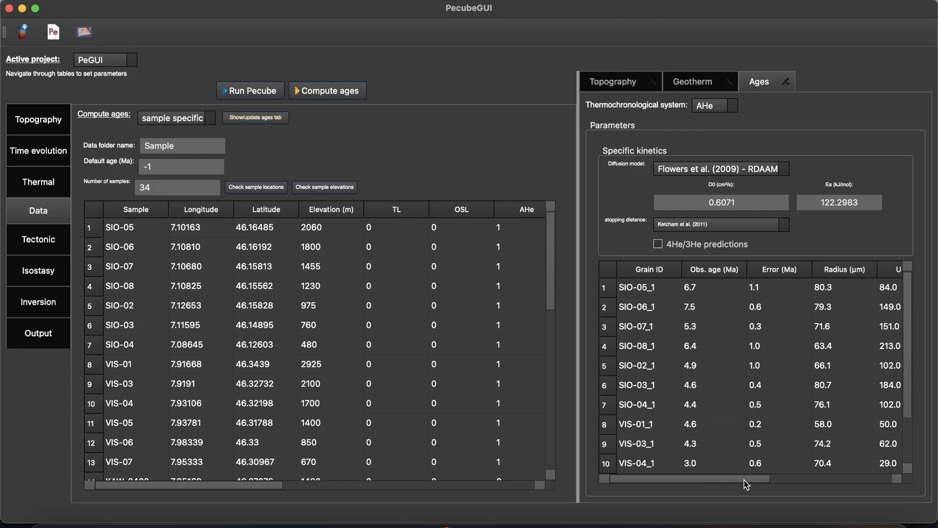
# - Examine the radius, U, Th and rmr0 columns of the AHe grain table
pyautogui.moveTo(746, 483); pyautogui.dragTo(824, 485)
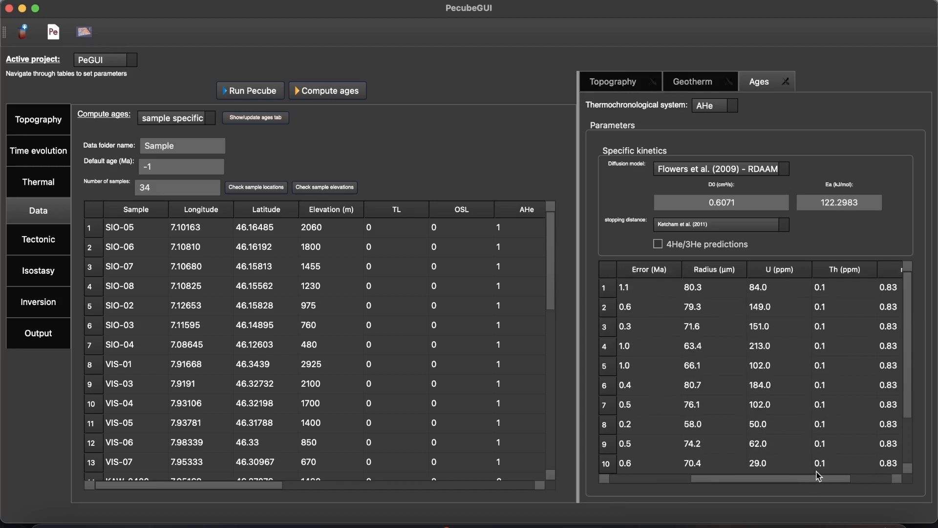
pyautogui.moveTo(816, 477); pyautogui.dragTo(856, 477)
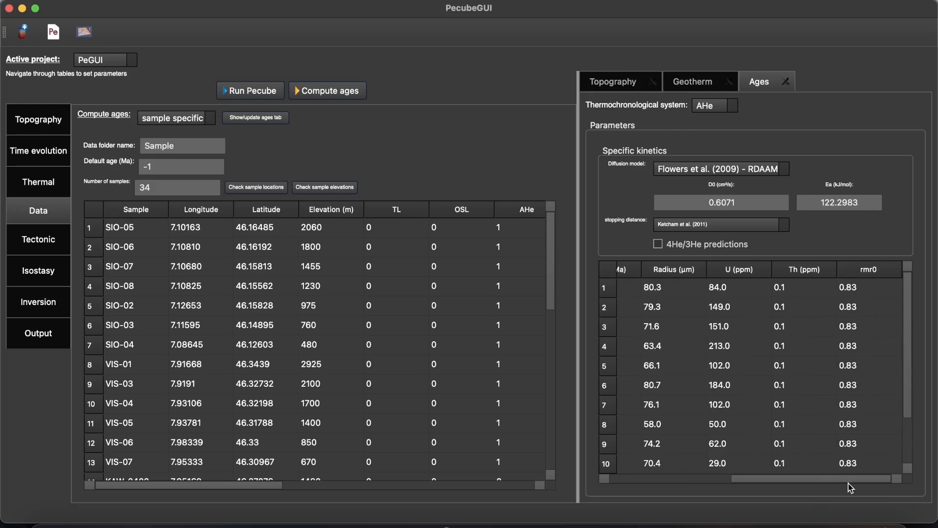
pyautogui.moveTo(746, 480); pyautogui.dragTo(630, 482)
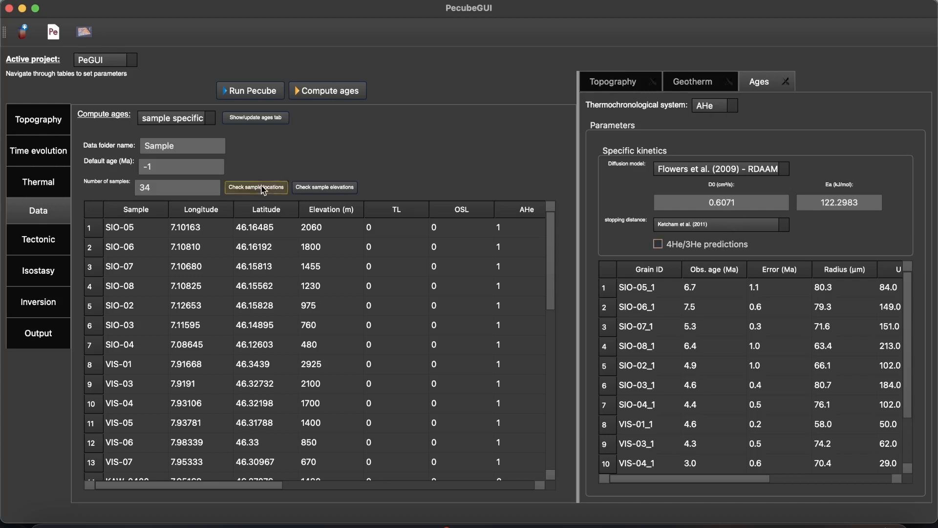
# - Display the AFT thermochronological system and look through its annealing model options
pyautogui.click(726, 110)
pyautogui.click(722, 117)
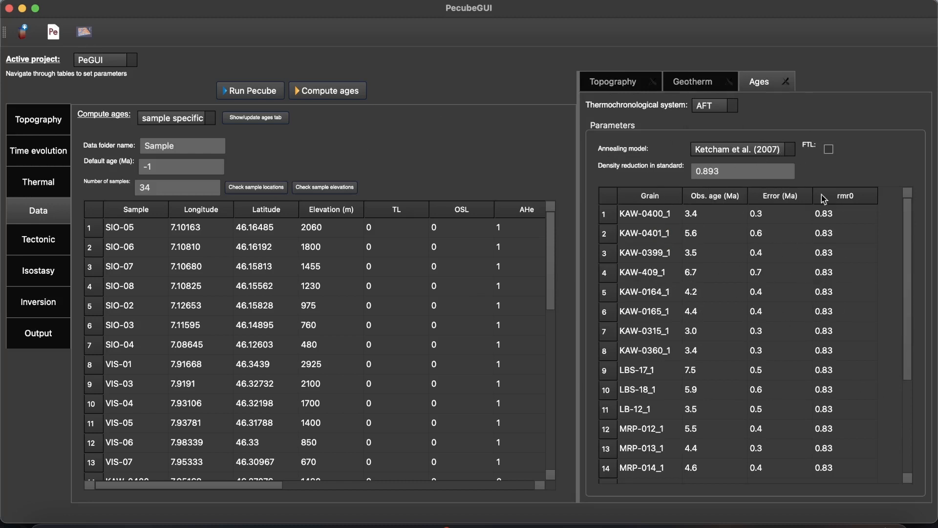
pyautogui.click(752, 150)
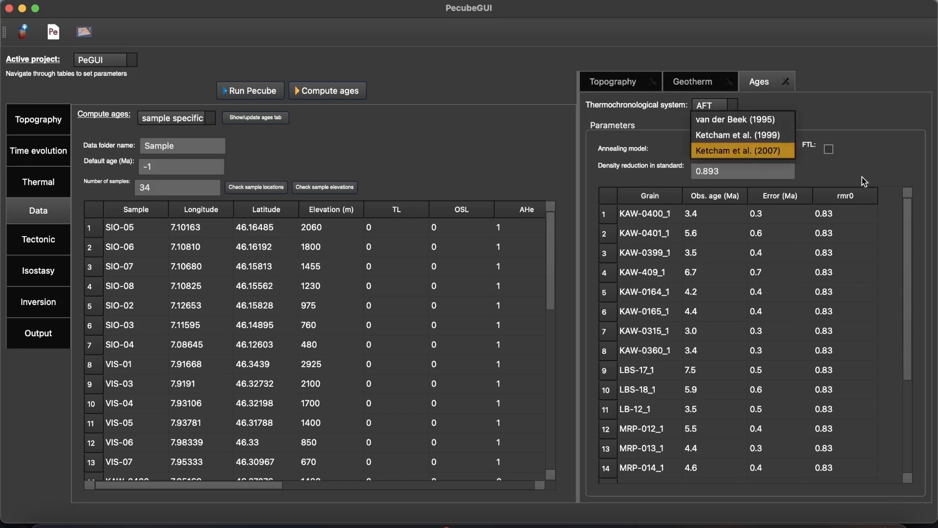
pyautogui.click(818, 164)
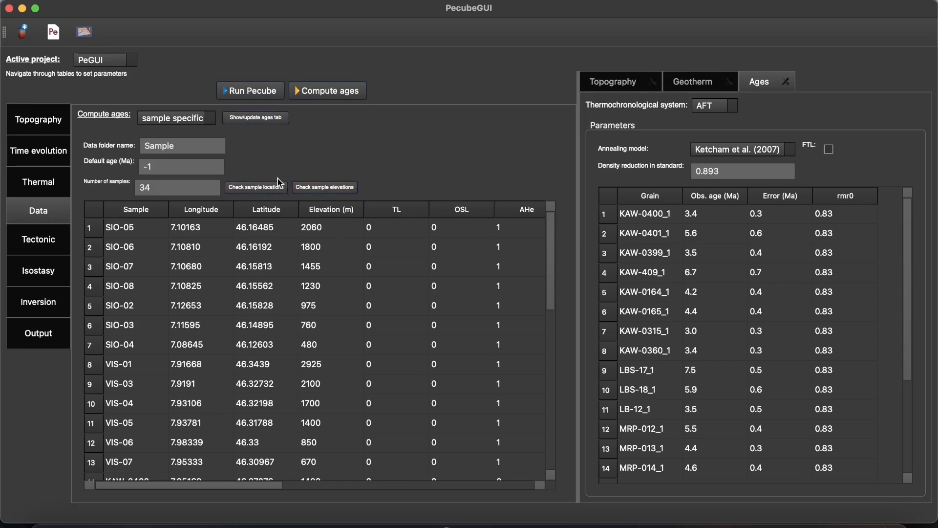
# - Check the sample locations map and the plot of predicted against observed sample elevations
pyautogui.click(271, 192)
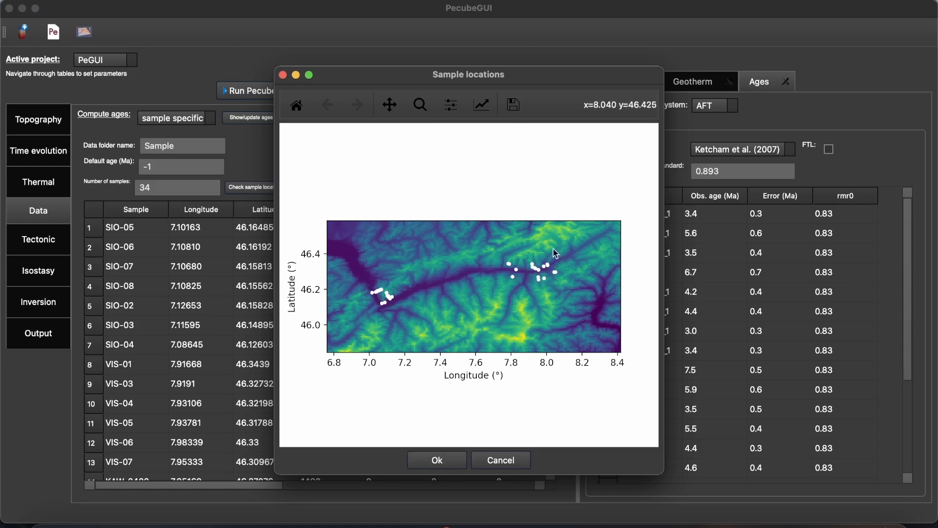
pyautogui.click(437, 460)
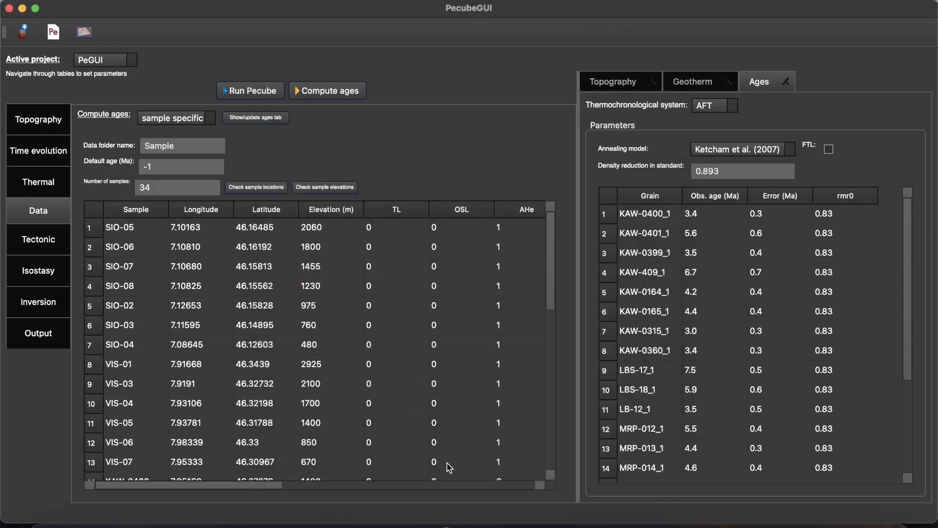
pyautogui.click(325, 188)
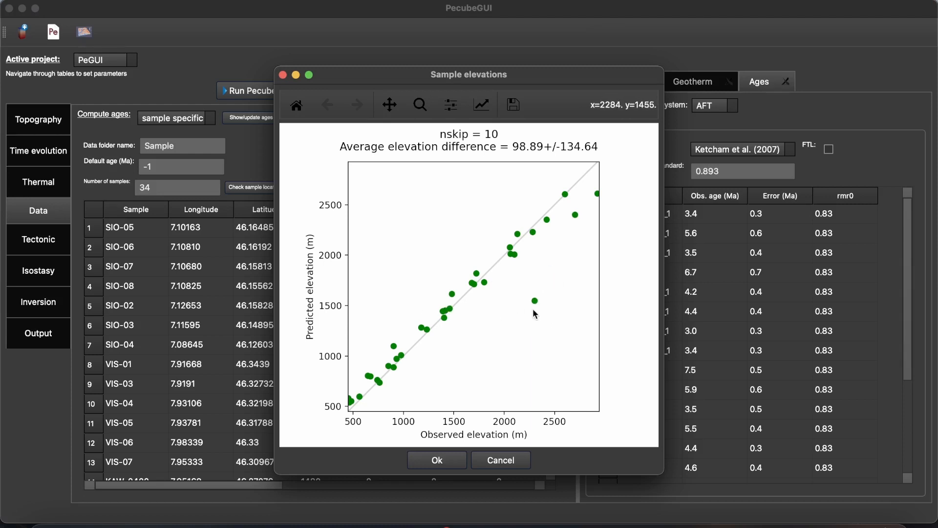
pyautogui.click(450, 461)
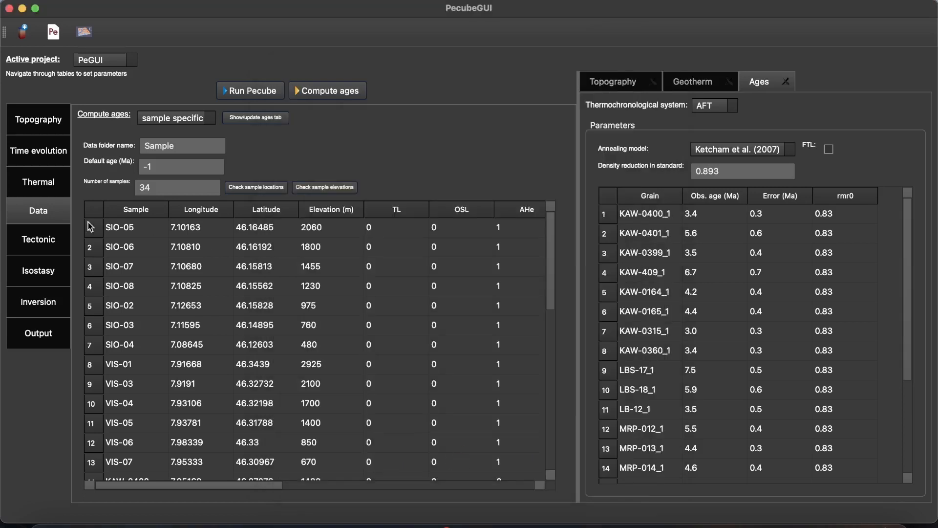
# - Define the tectonic uplift by faulting and set the fault's number of points to 3
pyautogui.click(49, 239)
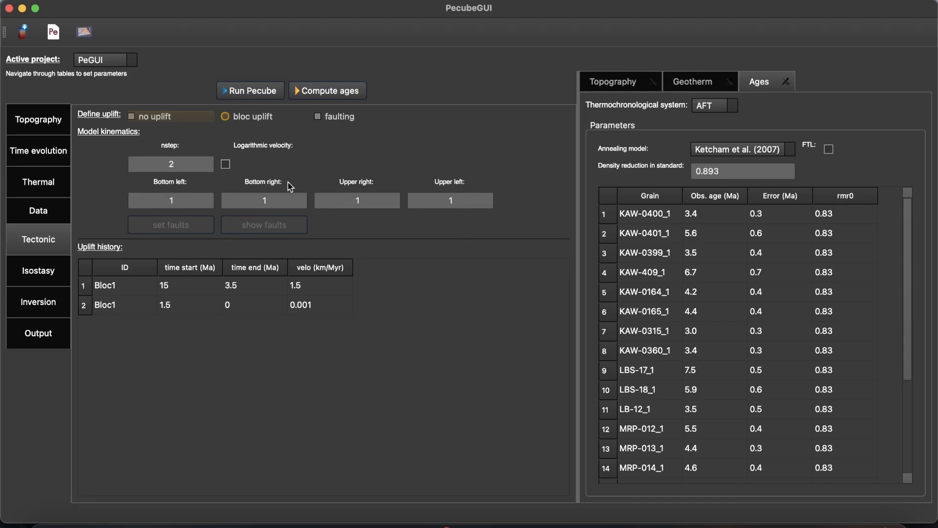
pyautogui.click(319, 117)
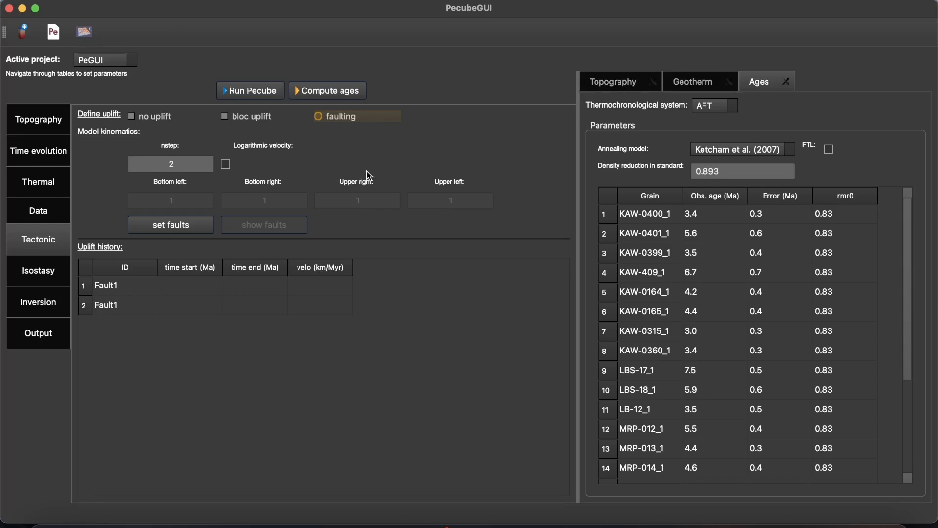
pyautogui.click(197, 225)
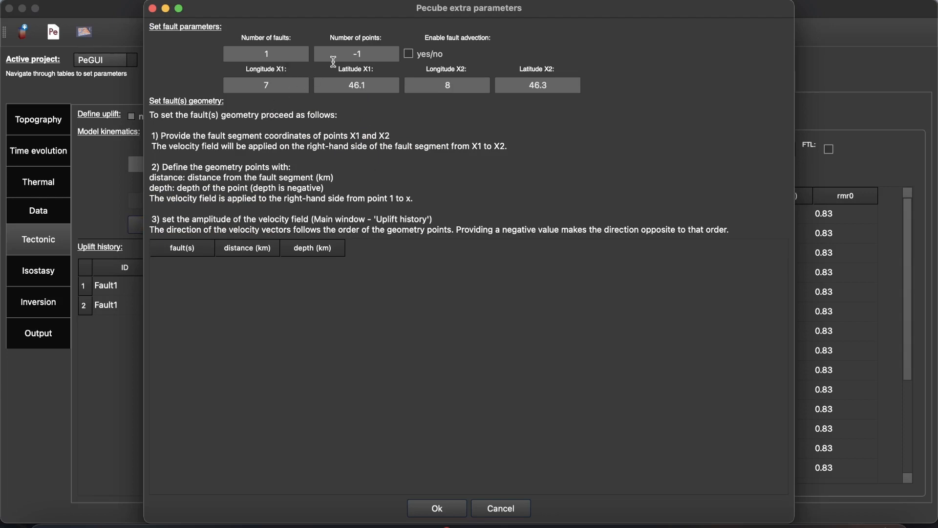
pyautogui.moveTo(379, 52); pyautogui.dragTo(336, 53)
pyautogui.press('Return')
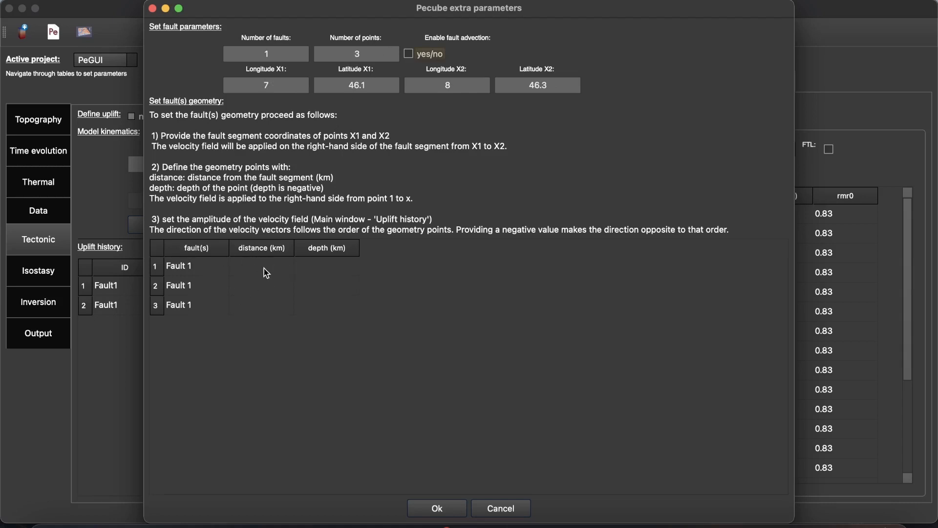
# - Define Fault 1's three geometry points with distance/depth of 60/-35, 10/-35 and 0/5 km, and accept the fault parameters
pyautogui.click(264, 269)
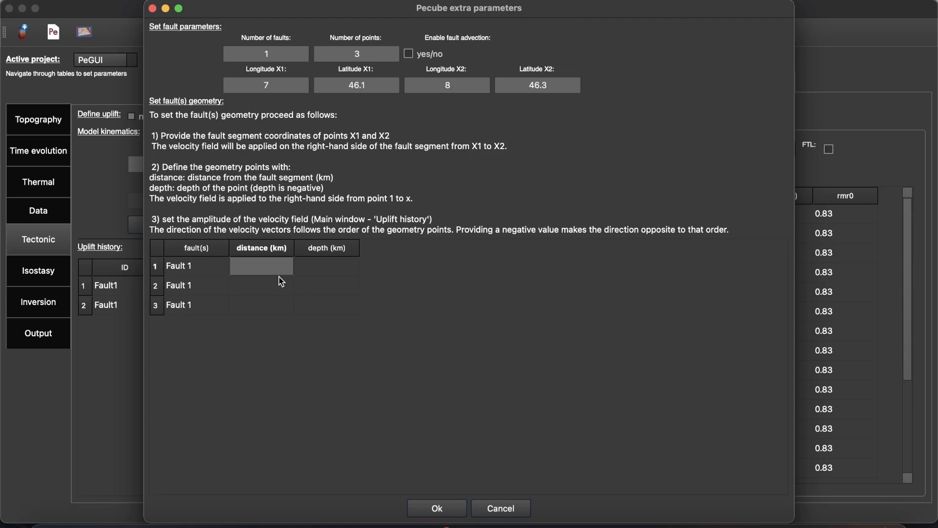
pyautogui.press('Tab')
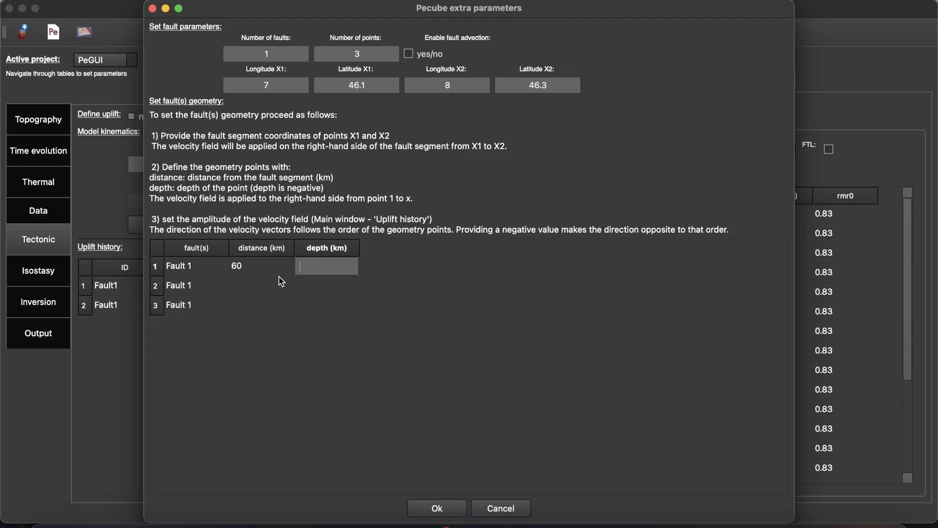
pyautogui.press('Tab')
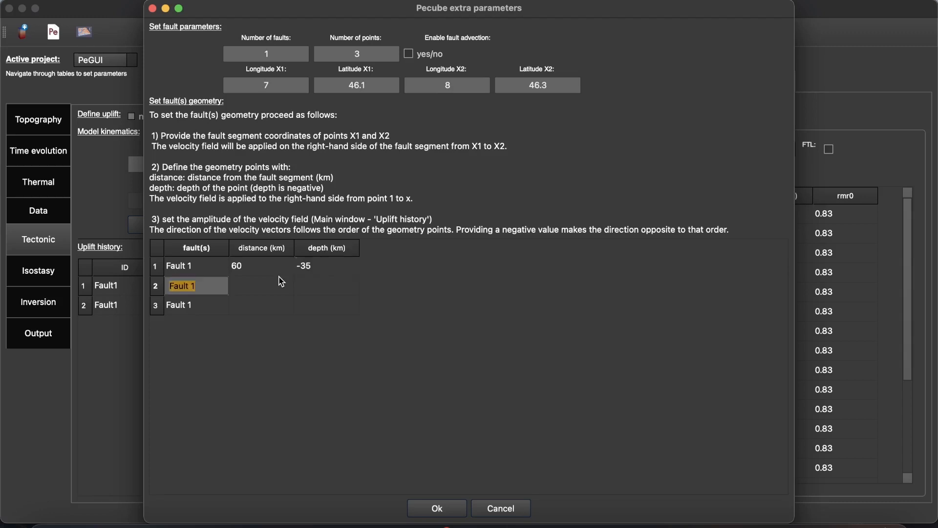
pyautogui.press('Tab')
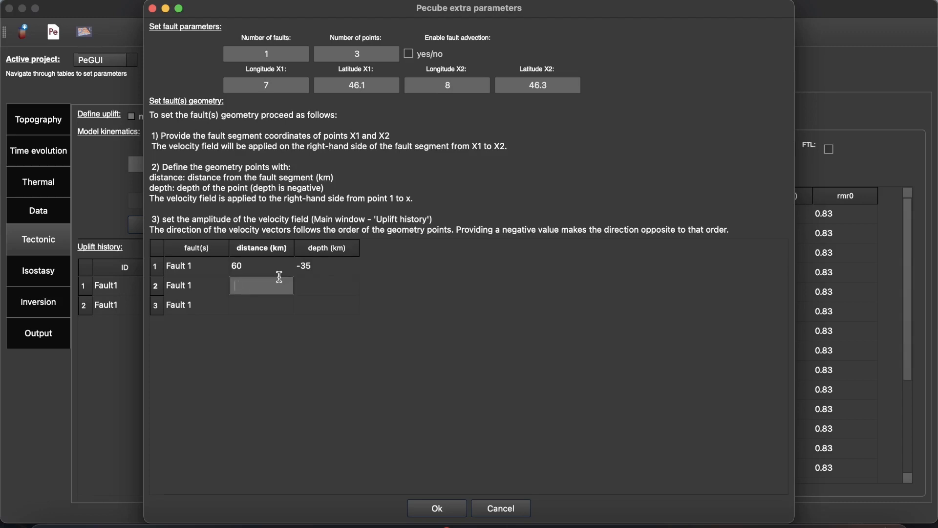
pyautogui.write('10')
pyautogui.press('Tab')
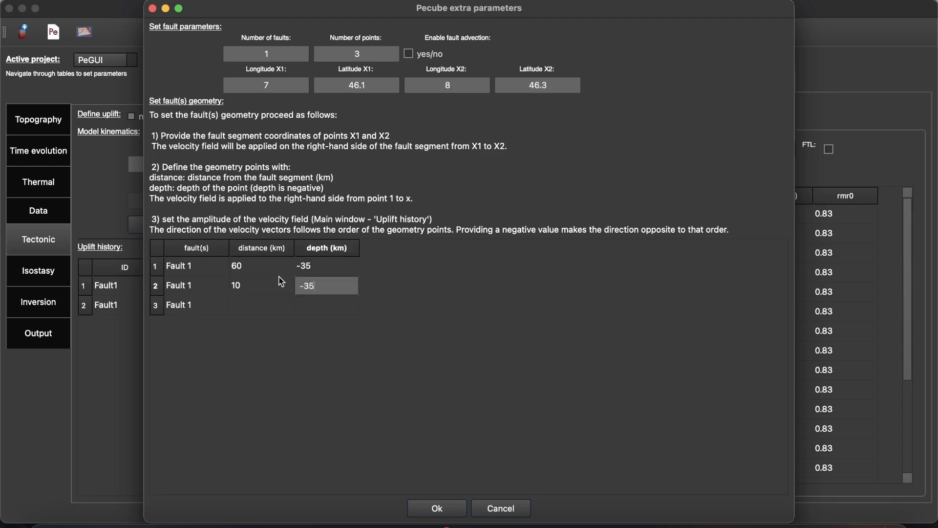
pyautogui.write('-35')
pyautogui.press('Tab')
pyautogui.press('Tab')
pyautogui.press('Tab')
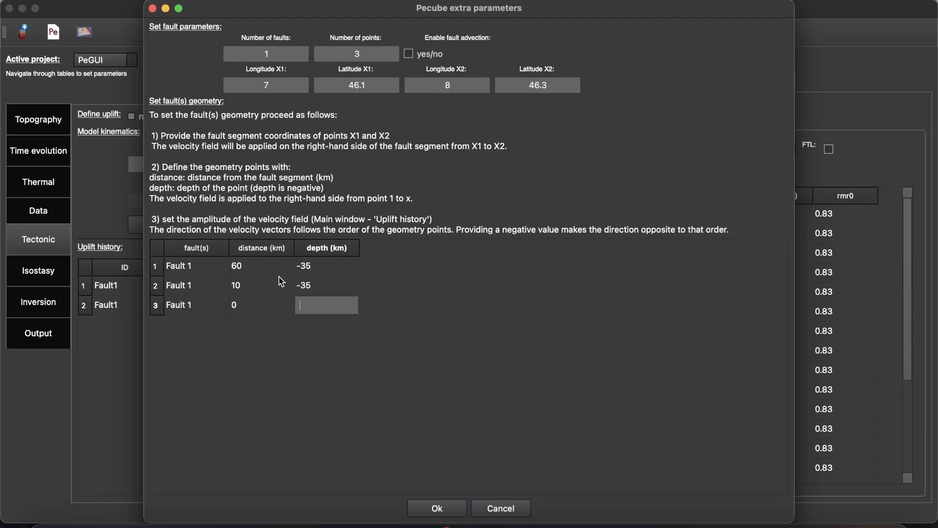
pyautogui.press('Tab')
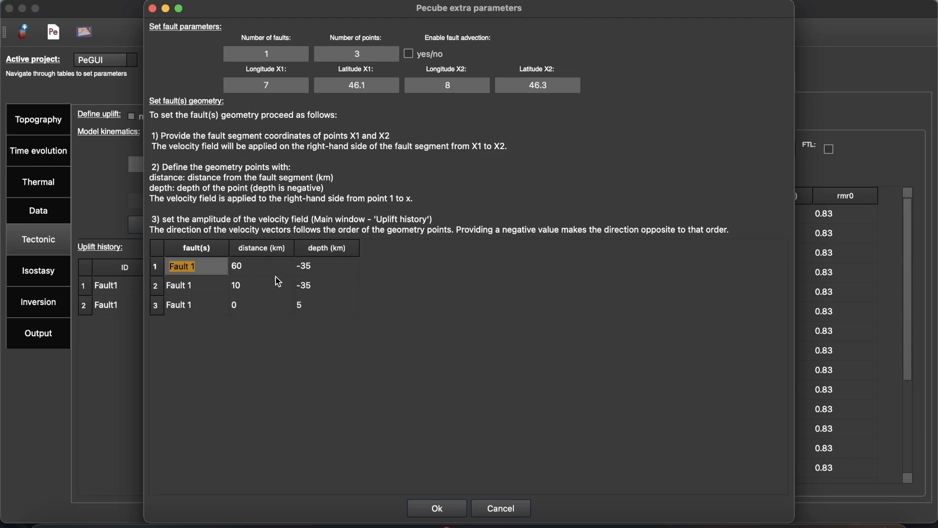
pyautogui.click(450, 512)
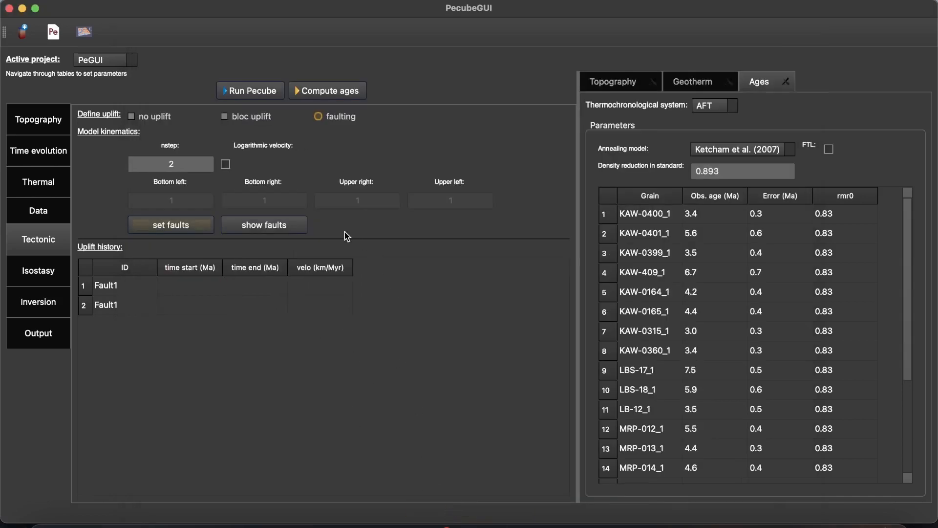
# - Show the fault geometry in the 3D plot and inspect the fault plane beneath the topography from several angles
pyautogui.click(259, 229)
pyautogui.click(828, 87)
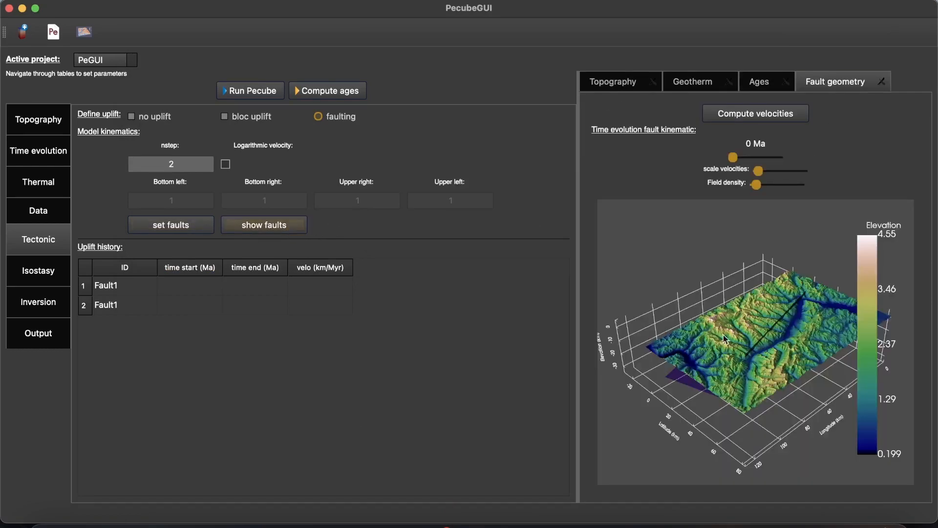
pyautogui.moveTo(734, 393); pyautogui.dragTo(846, 263)
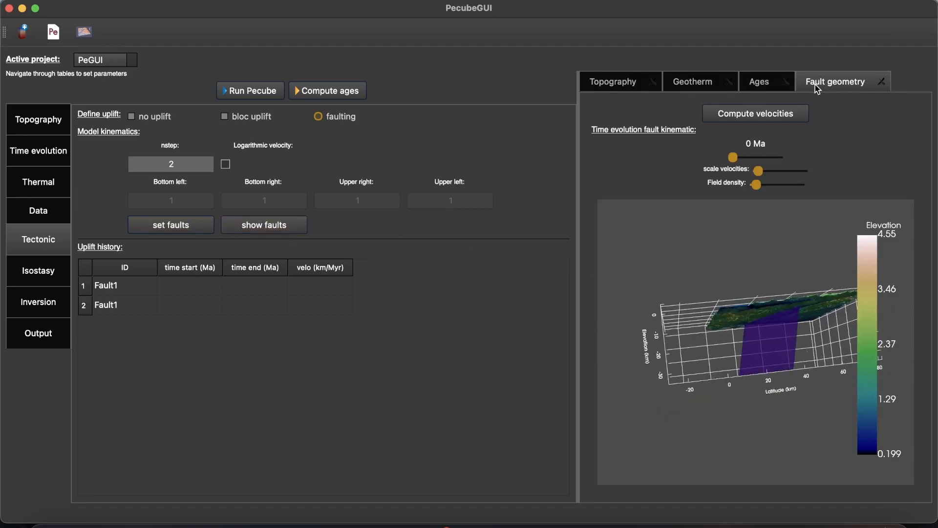
pyautogui.moveTo(723, 365)
pyautogui.mouseDown()
pyautogui.moveTo(860, 424)
pyautogui.moveTo(754, 376)
pyautogui.moveTo(761, 323)
pyautogui.moveTo(864, 382)
pyautogui.moveTo(717, 319)
pyautogui.moveTo(748, 348)
pyautogui.moveTo(751, 332)
pyautogui.moveTo(710, 307)
pyautogui.moveTo(727, 317)
pyautogui.moveTo(705, 339)
pyautogui.moveTo(714, 369)
pyautogui.mouseUp()
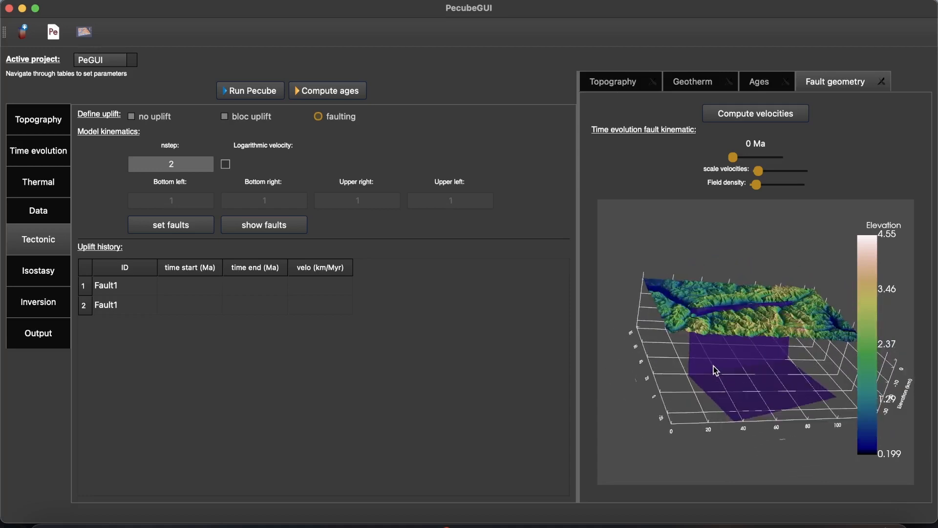
pyautogui.moveTo(689, 325); pyautogui.dragTo(740, 364)
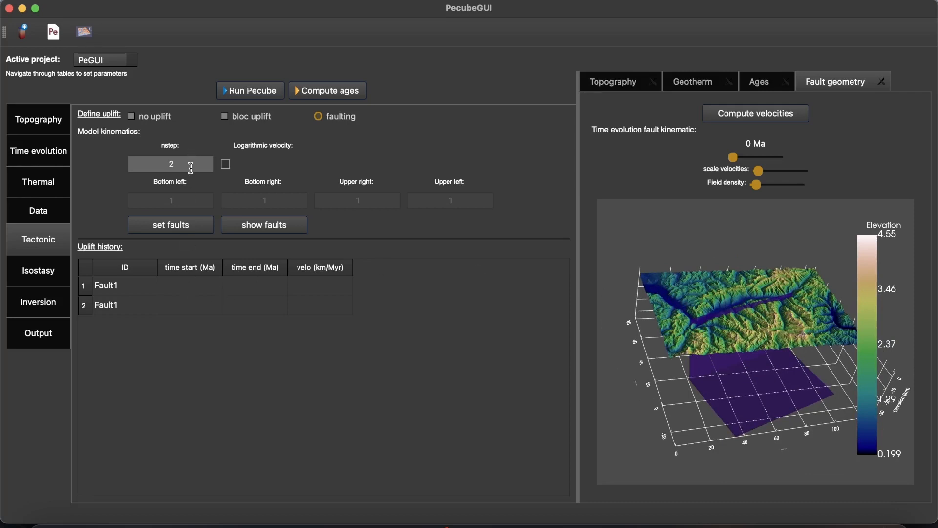
# - Set the kinematic steps to 1 and give Fault1 an uplift history from 15 to 0 Ma at -0.5 km/Myr
pyautogui.moveTo(191, 168); pyautogui.dragTo(164, 167)
pyautogui.write('1')
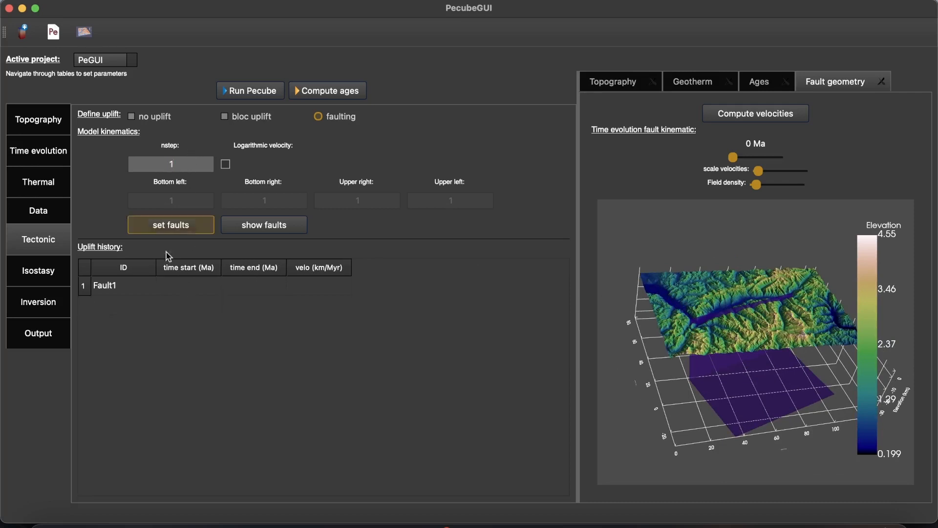
pyautogui.click(189, 282)
pyautogui.click(188, 280)
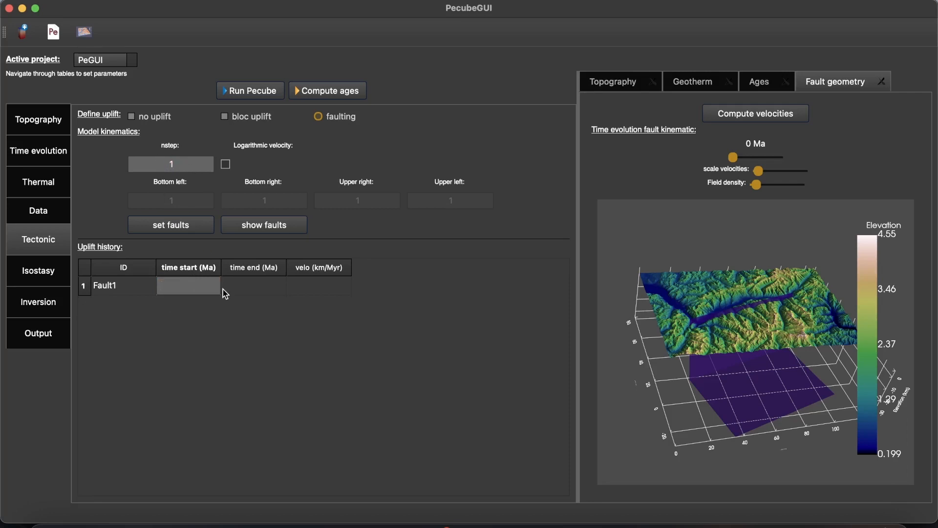
pyautogui.write('15')
pyautogui.press('Tab')
pyautogui.write('0')
pyautogui.press('Tab')
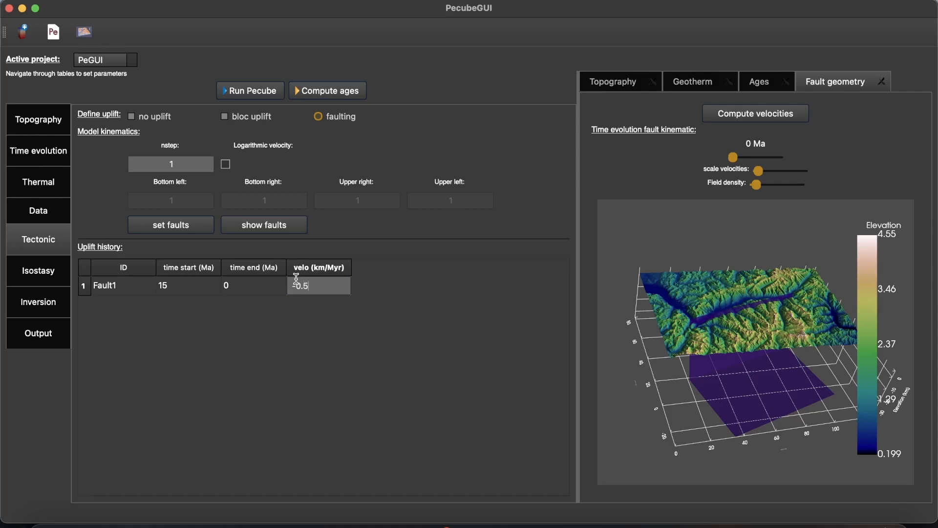
pyautogui.press('Tab')
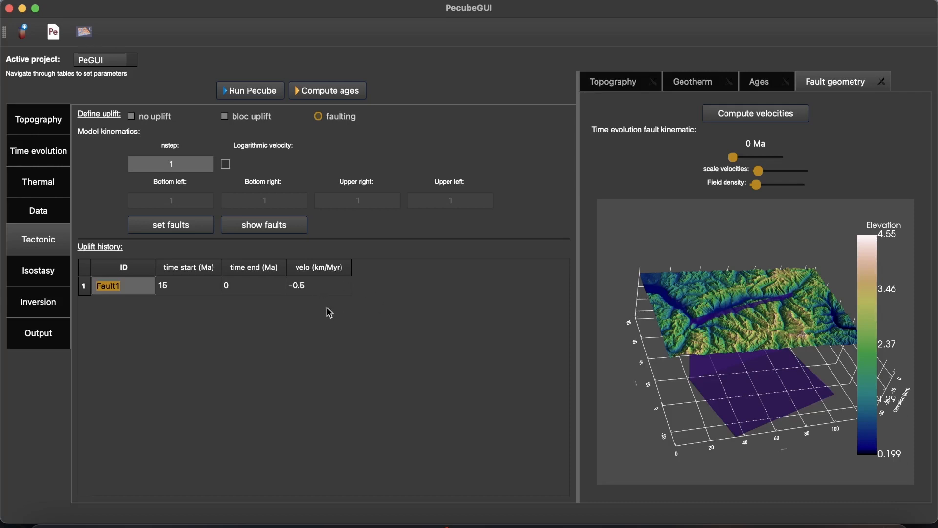
# - Compute the fault's velocity field, slightly reduce the velocity scale, and inspect the arrows along the fault plane
pyautogui.moveTo(663, 369); pyautogui.dragTo(684, 315)
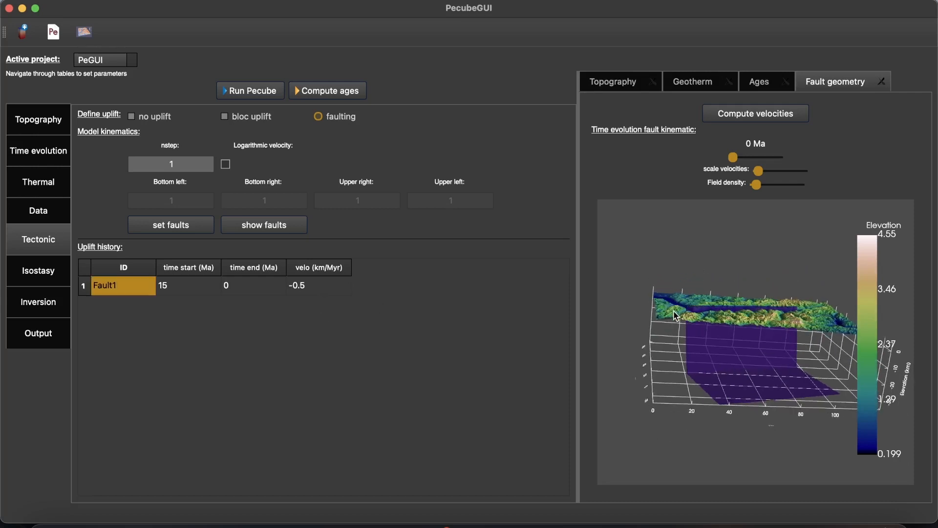
pyautogui.click(738, 116)
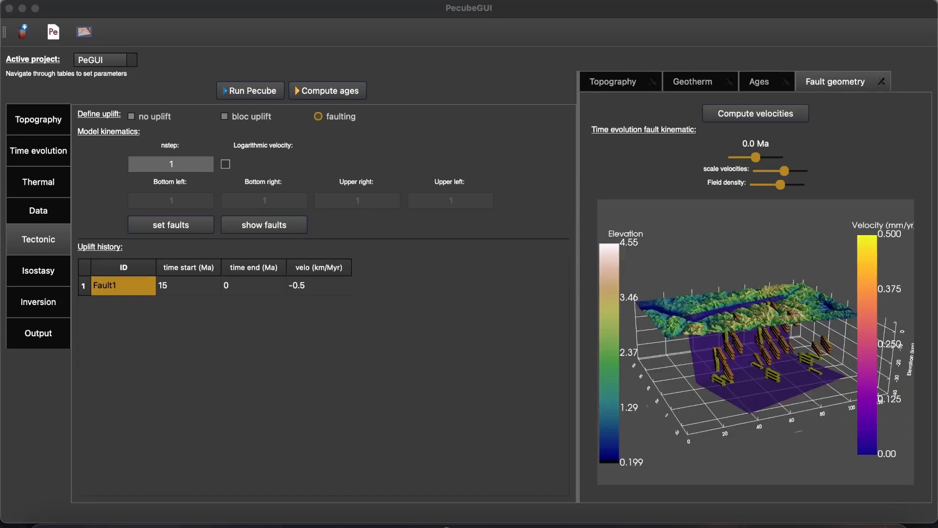
pyautogui.click(785, 172)
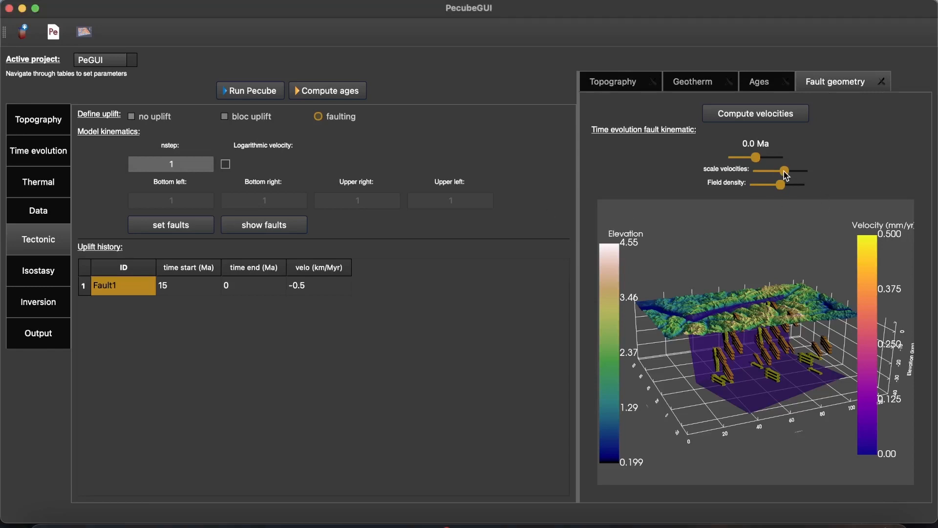
pyautogui.moveTo(785, 174); pyautogui.dragTo(783, 176)
pyautogui.moveTo(752, 369); pyautogui.dragTo(760, 374)
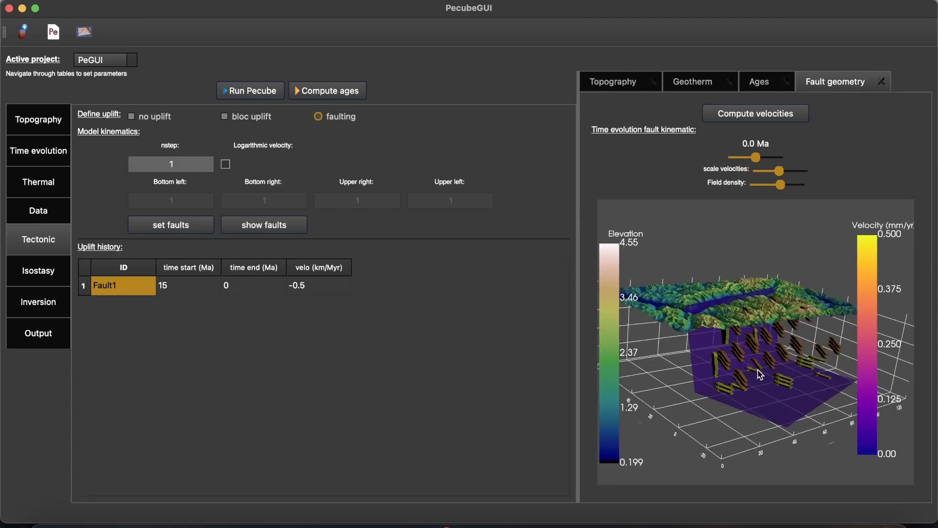
pyautogui.scroll(6, 760, 375)
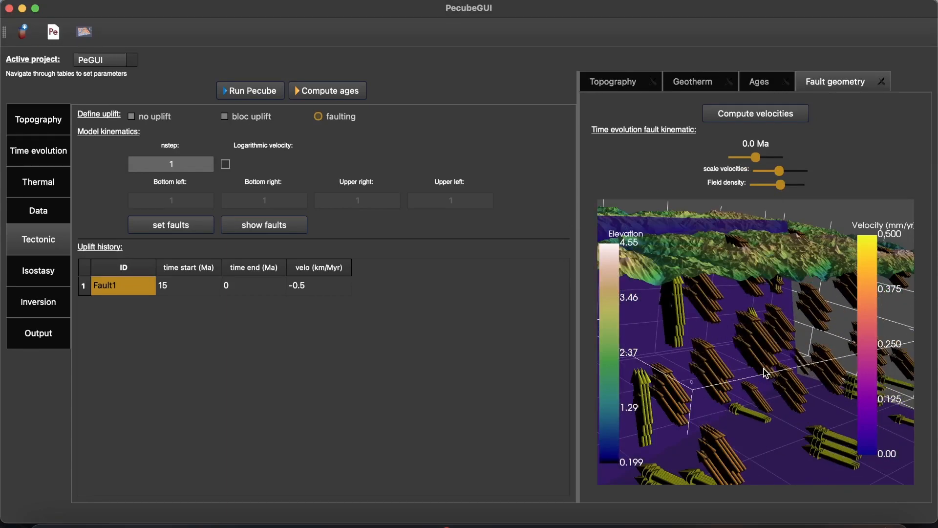
pyautogui.scroll(-5, 763, 370)
pyautogui.moveTo(764, 379); pyautogui.dragTo(750, 371)
# - Adjust the velocity field's density and arrow scale in the fault geometry plot, reducing the density overall
pyautogui.moveTo(782, 186); pyautogui.dragTo(783, 187)
pyautogui.scroll(-3, 782, 366)
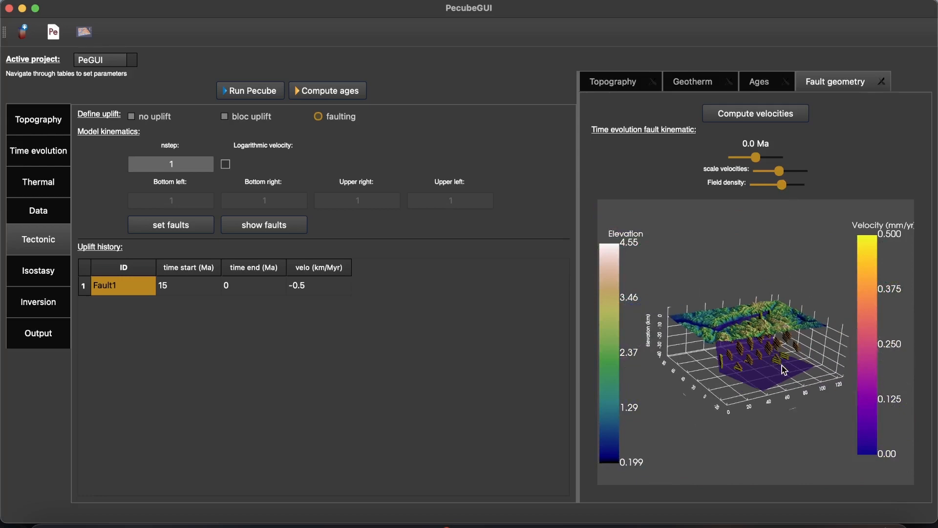
pyautogui.scroll(5, 781, 369)
pyautogui.scroll(-2, 762, 376)
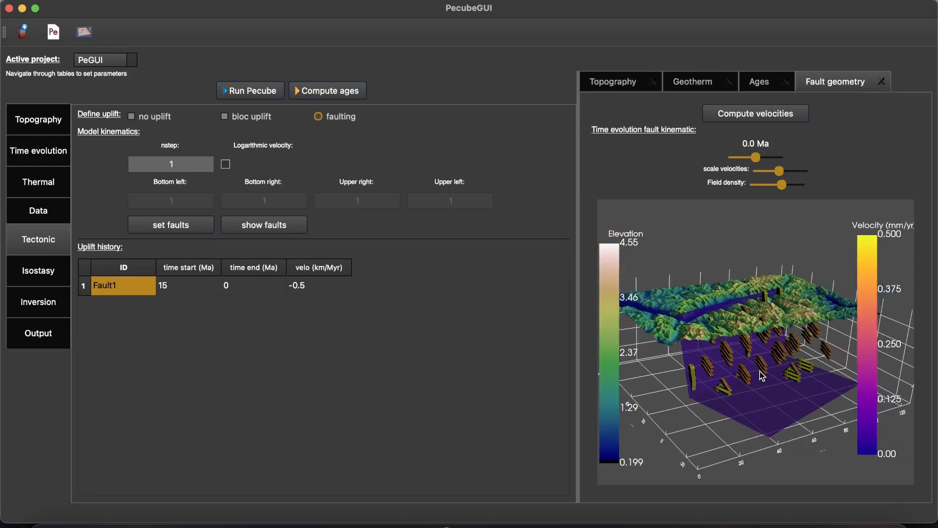
pyautogui.scroll(2, 762, 377)
pyautogui.moveTo(781, 186)
pyautogui.mouseDown()
pyautogui.moveTo(761, 188)
pyautogui.moveTo(781, 175)
pyautogui.mouseUp()
pyautogui.moveTo(748, 324); pyautogui.dragTo(764, 378)
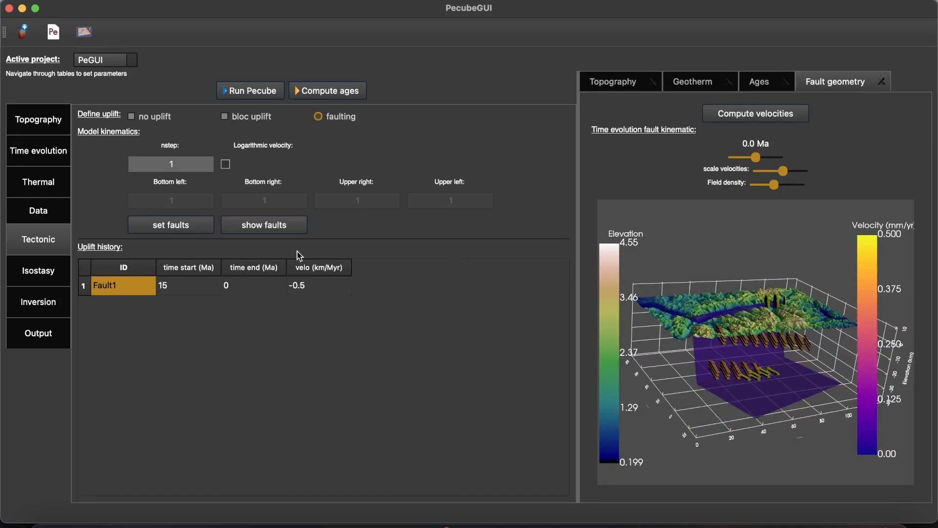
# - Look at the bloc uplift inputs, return to faulting, and display the isostasy parameters
pyautogui.click(257, 118)
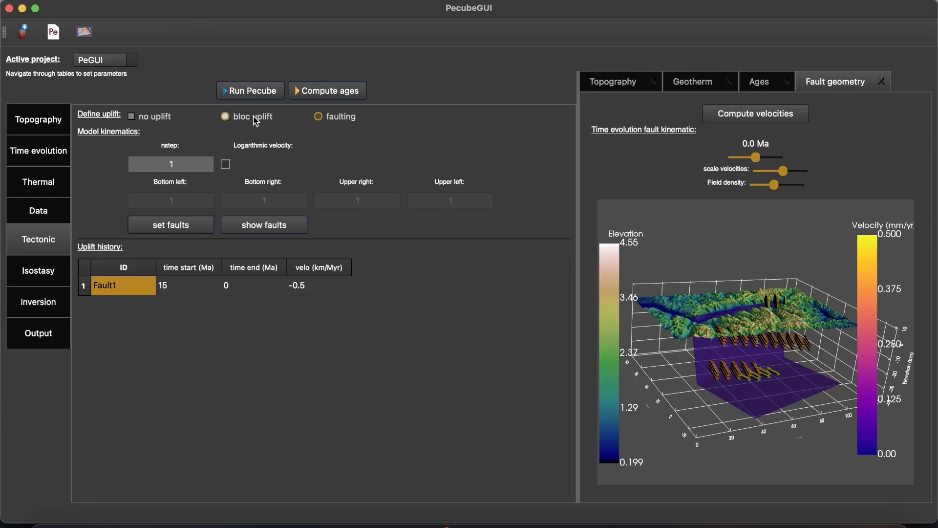
pyautogui.click(326, 117)
pyautogui.click(38, 270)
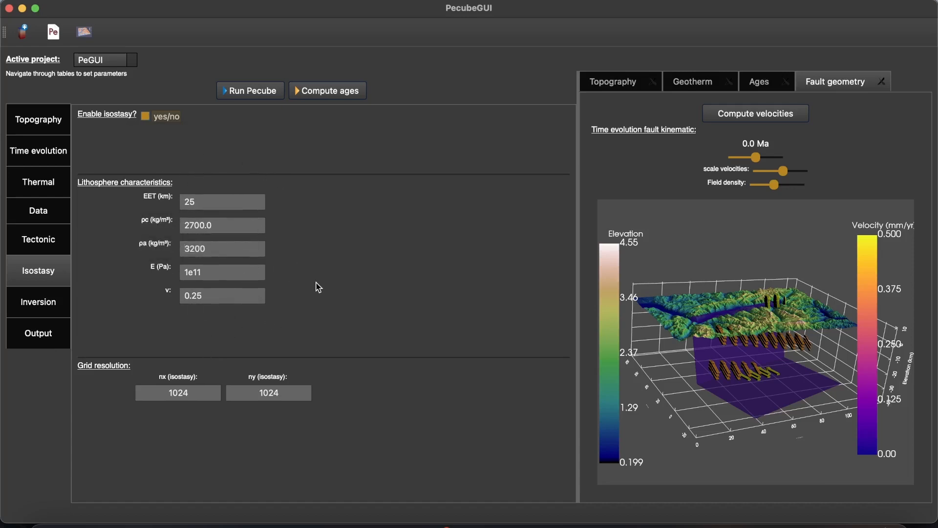
# - Check the inversion's misfit function options, then enable age misfit weighting and accept a weight of 1.0 for every age system
pyautogui.click(38, 309)
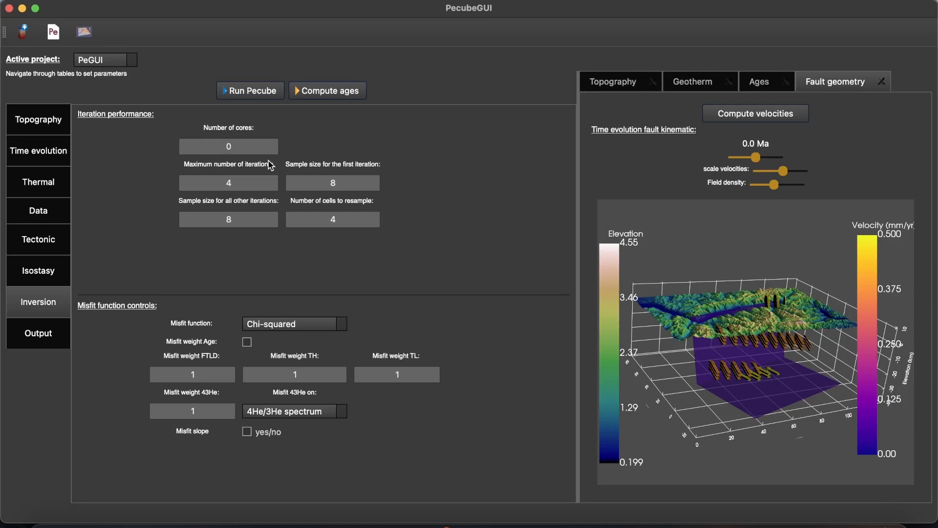
pyautogui.moveTo(270, 165)
pyautogui.click(316, 329)
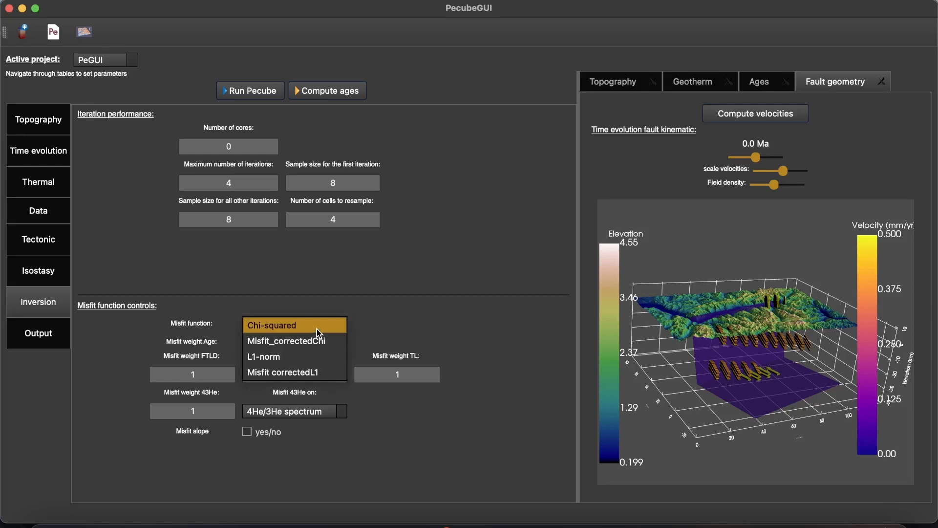
pyautogui.click(376, 342)
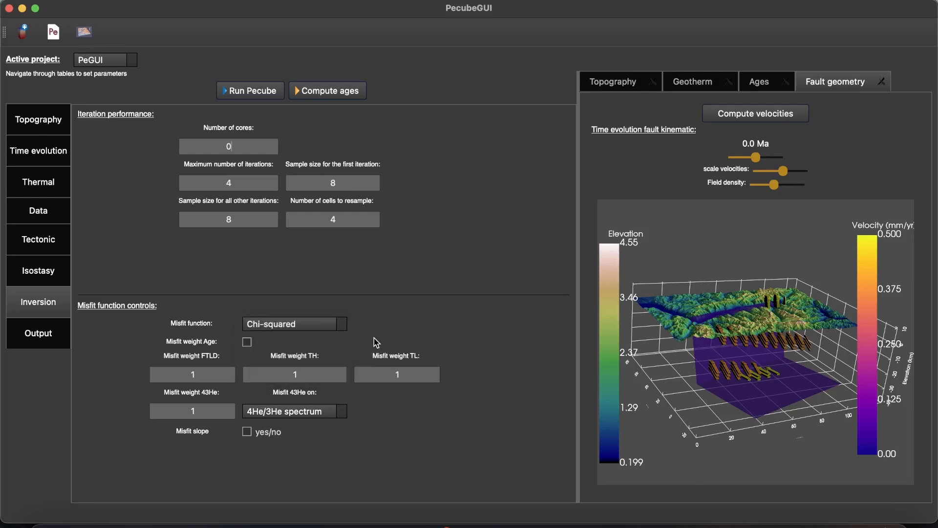
pyautogui.click(247, 342)
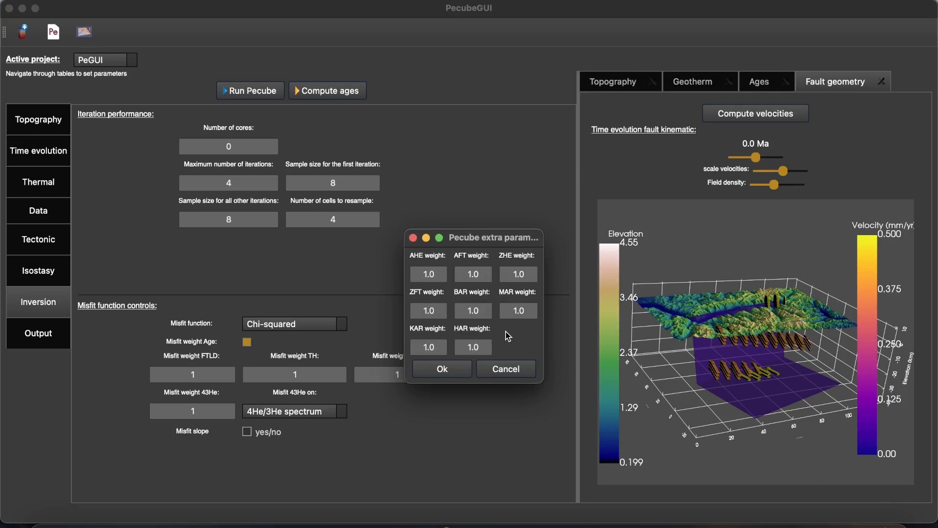
pyautogui.click(467, 373)
# - Disable saving of cooling rates in the output settings and keep the input file echo as "with parameter and value"
pyautogui.click(31, 332)
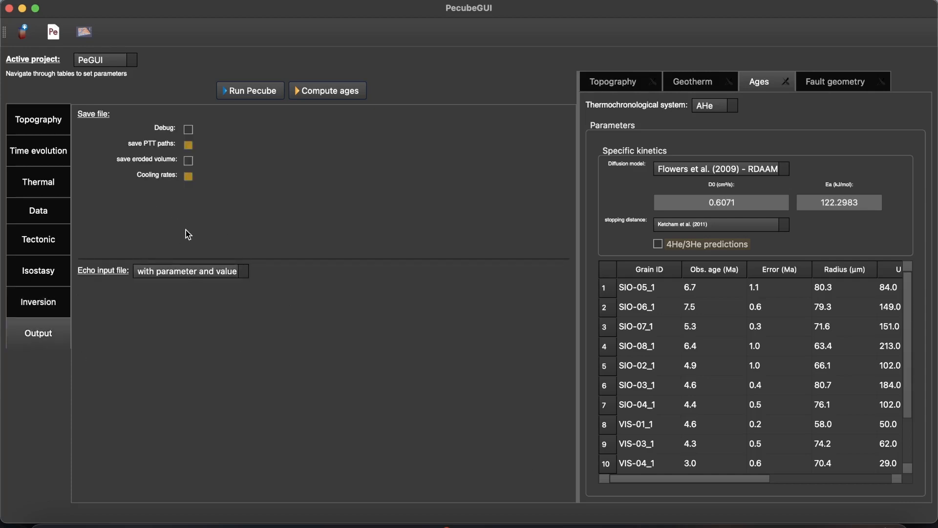
pyautogui.click(188, 177)
pyautogui.click(185, 273)
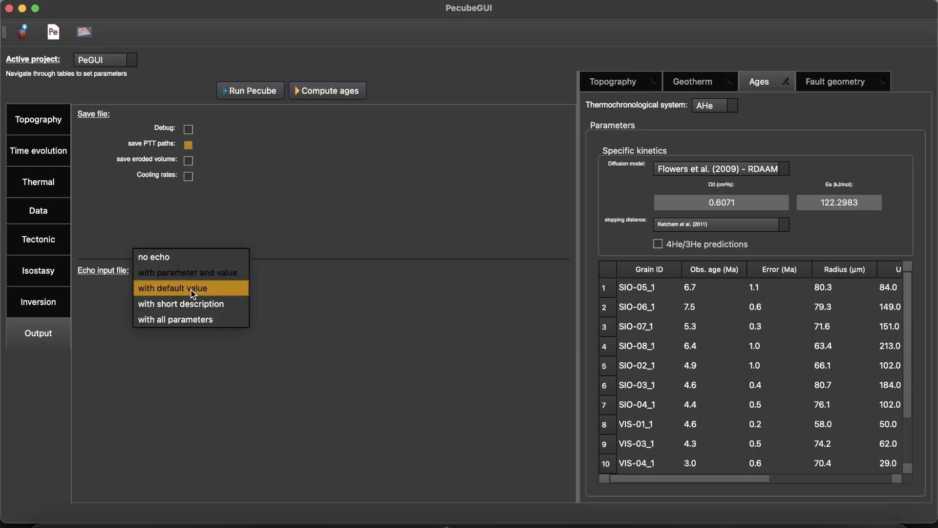
pyautogui.click(215, 272)
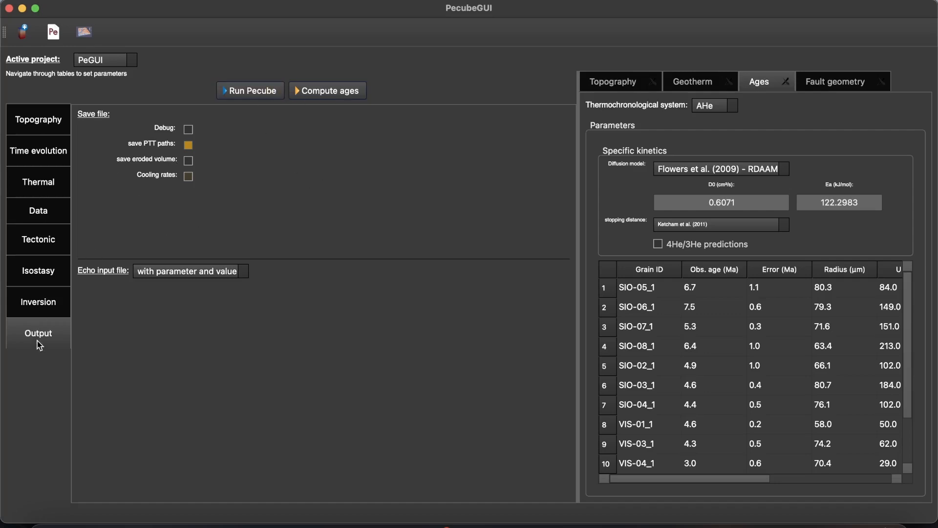
# - Run the Pecube model and look back through the input values listed in its run log
pyautogui.click(254, 93)
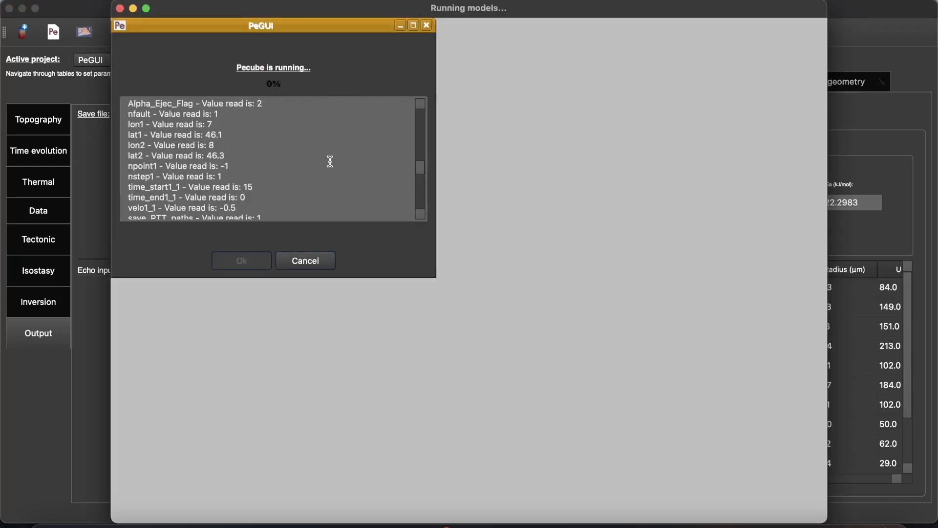
pyautogui.scroll(10, 330, 162)
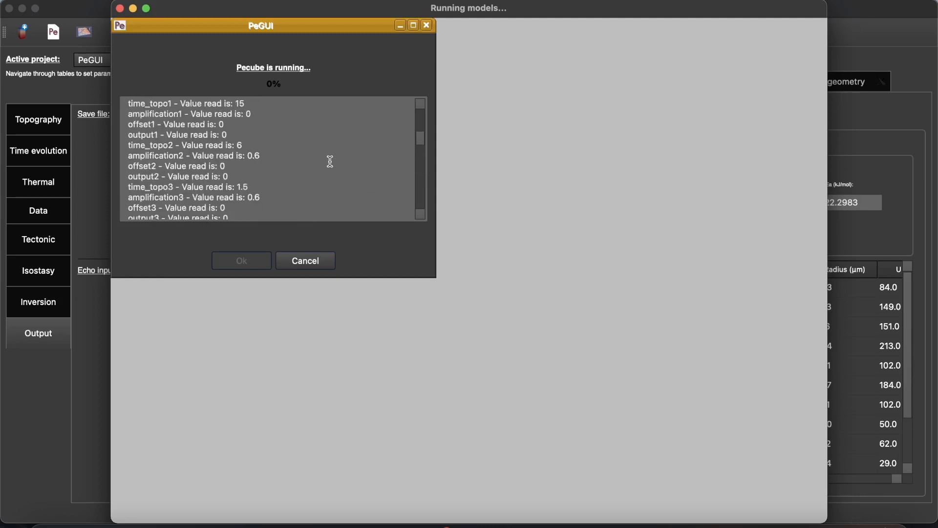
# - Read the echoed input parameters in the enlarged Pecube run log and close the run window when the run ends
pyautogui.scroll(5, 330, 161)
pyautogui.scroll(-2, 330, 161)
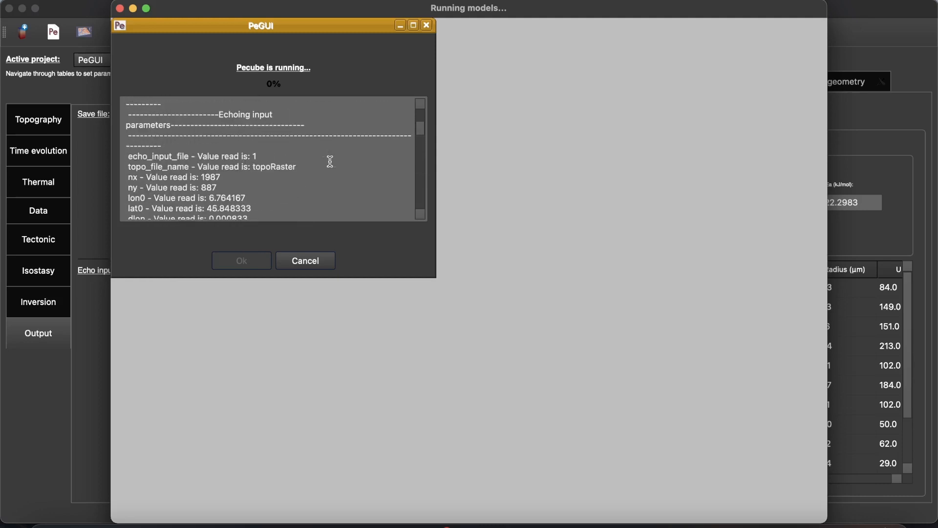
pyautogui.moveTo(432, 275); pyautogui.dragTo(483, 301)
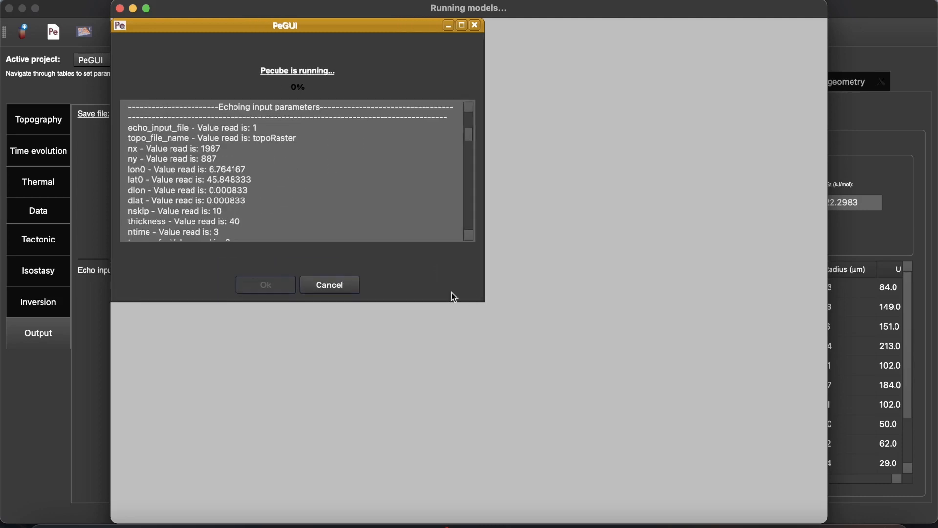
pyautogui.click(356, 286)
pyautogui.click(547, 280)
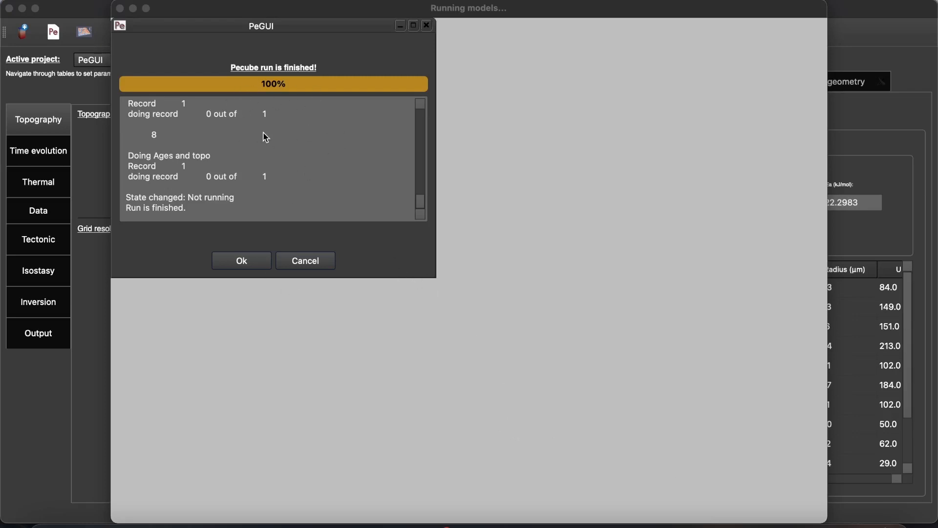
pyautogui.click(97, 167)
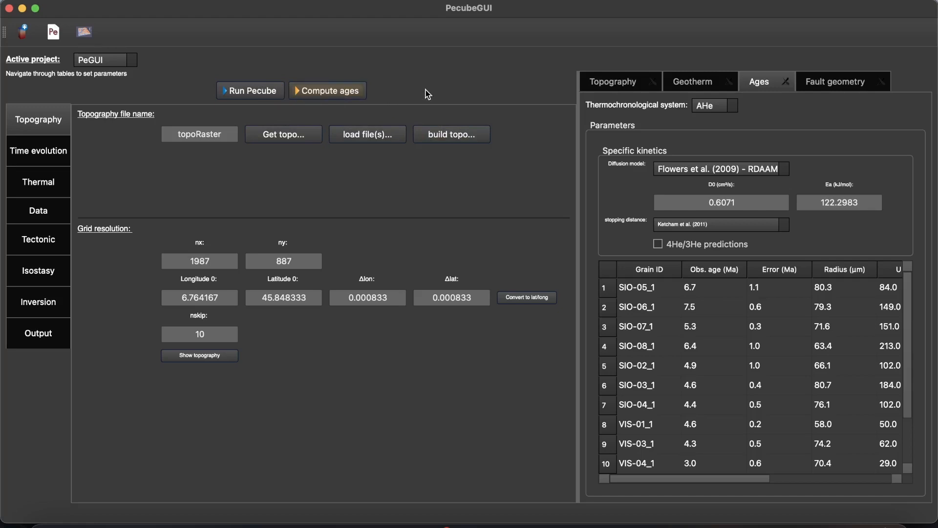
# - Load the PeGUI project's .in file into the plotting view and plot its age comparison
pyautogui.click(90, 36)
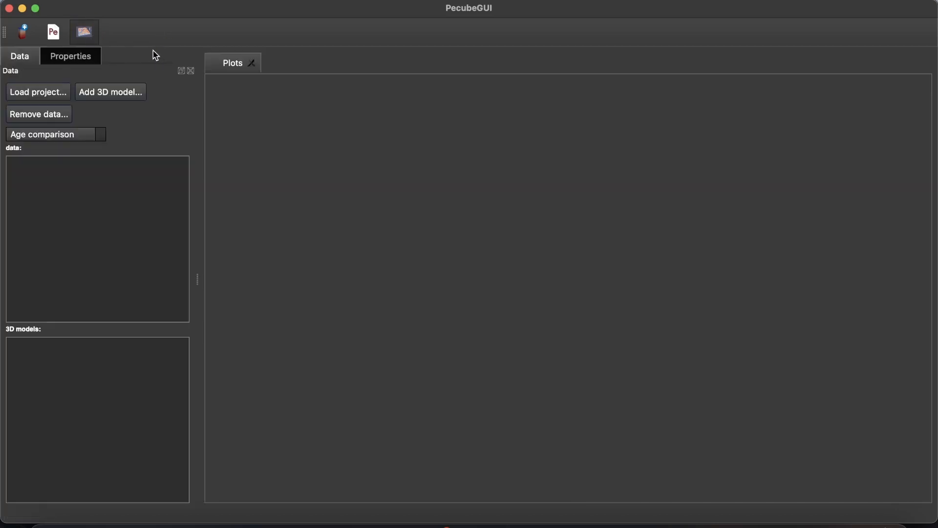
pyautogui.click(51, 95)
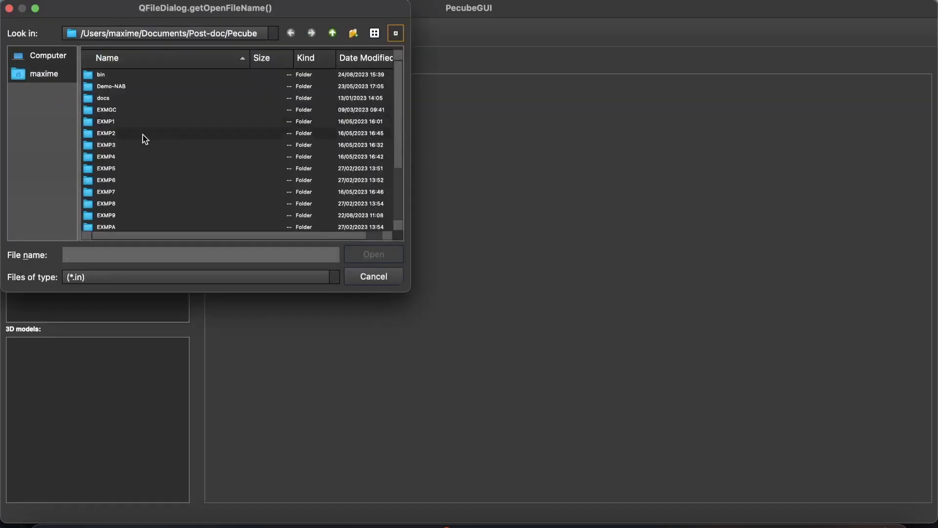
pyautogui.scroll(-3, 148, 141)
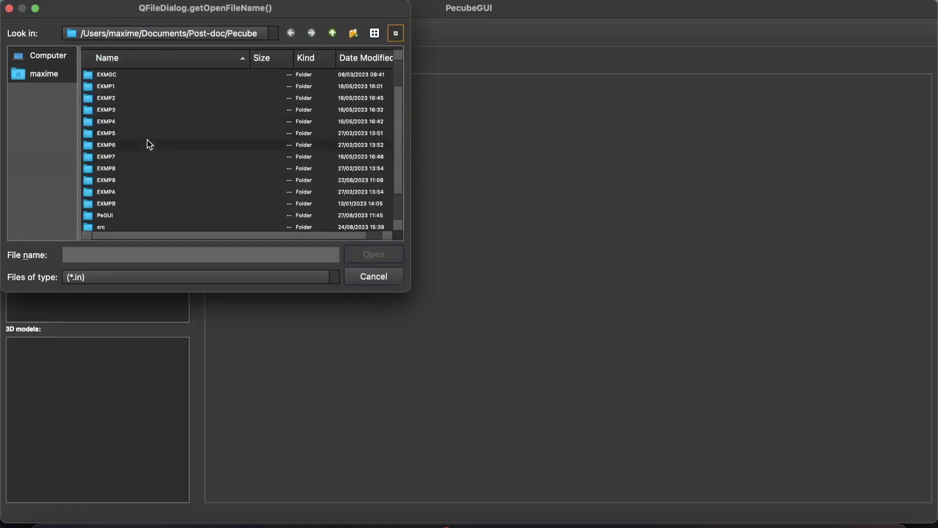
pyautogui.doubleClick(119, 215)
pyautogui.click(122, 86)
pyautogui.doubleClick(122, 85)
pyautogui.doubleClick(119, 76)
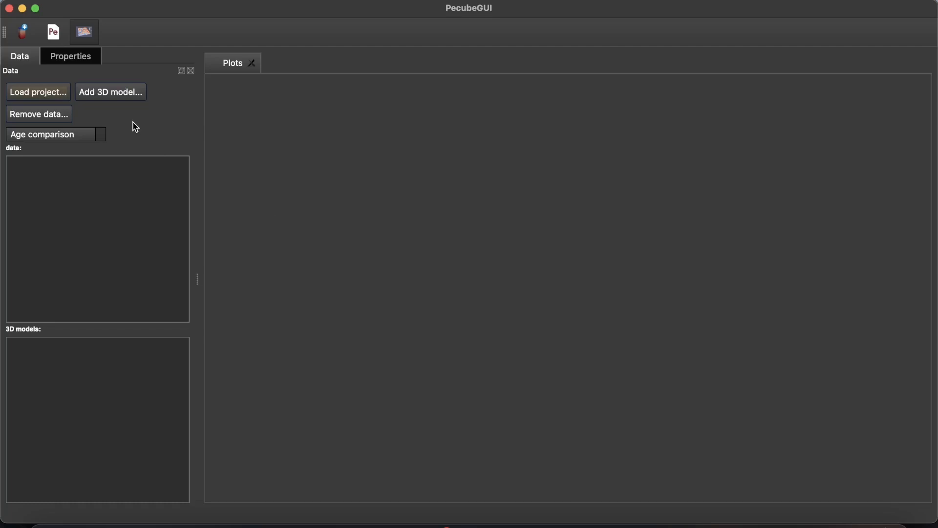
pyautogui.click(101, 140)
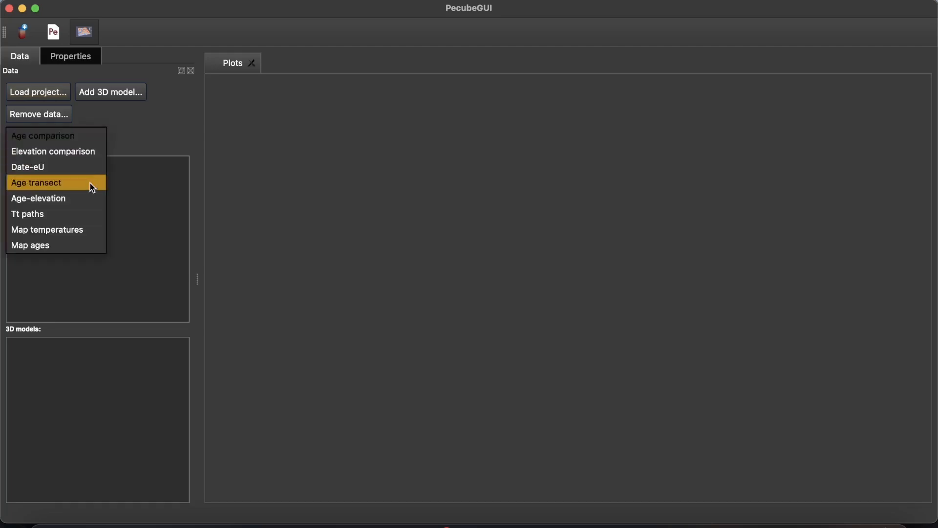
pyautogui.click(80, 139)
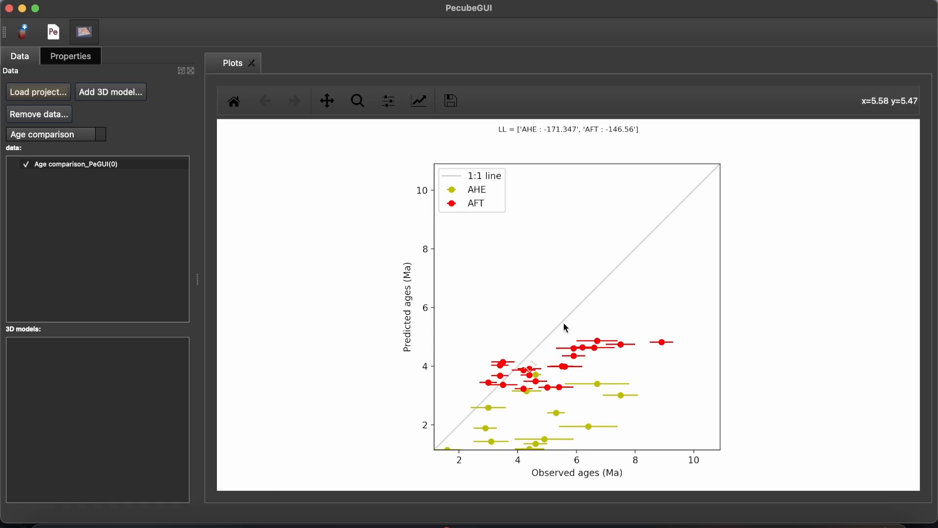
# - Plot a projected age transect along a line from just southwest of the western samples to just east of the eastern samples
pyautogui.click(99, 136)
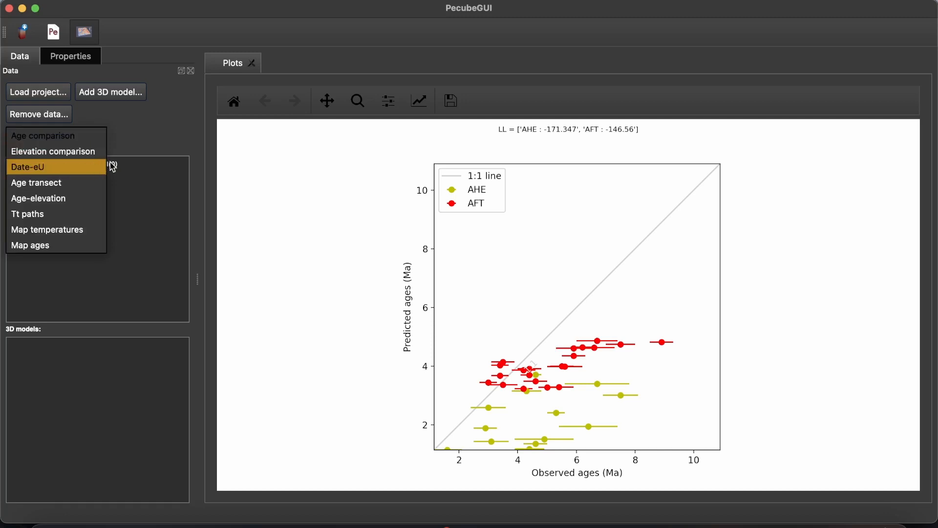
pyautogui.click(59, 184)
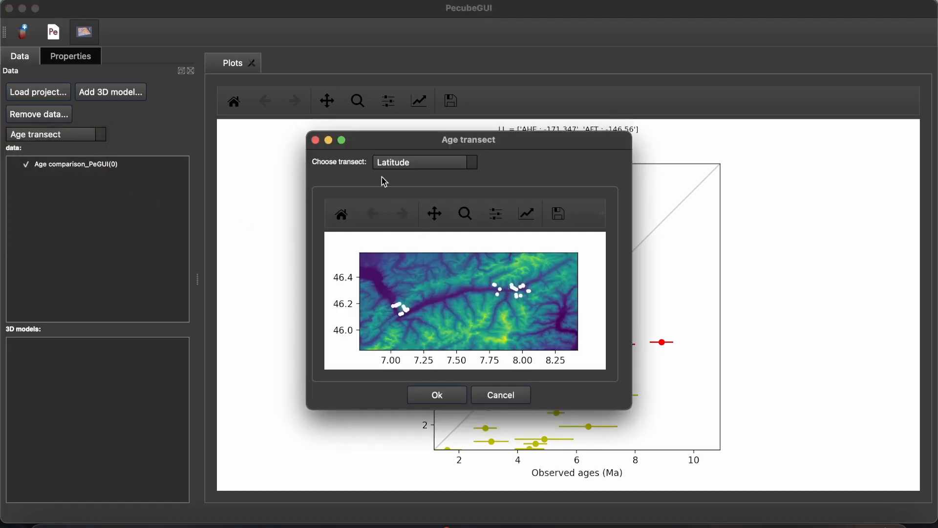
pyautogui.click(421, 167)
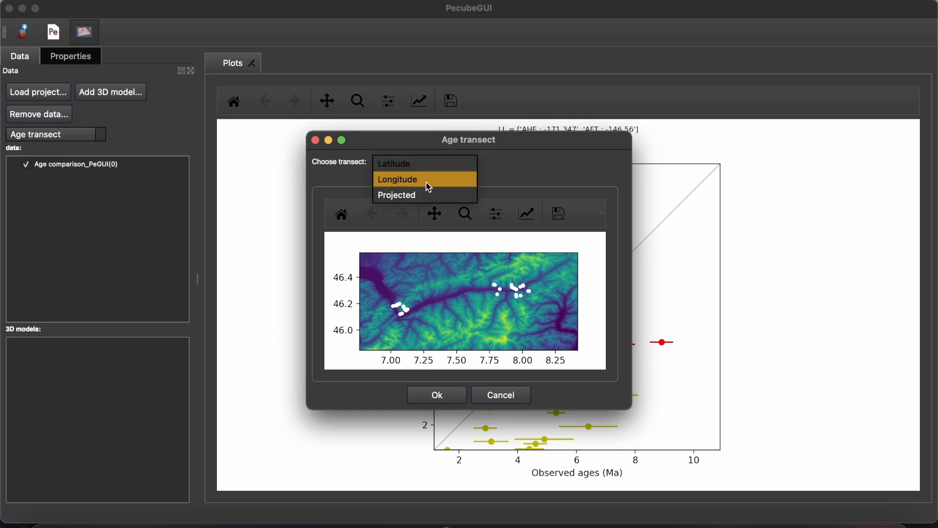
pyautogui.click(423, 195)
pyautogui.click(388, 317)
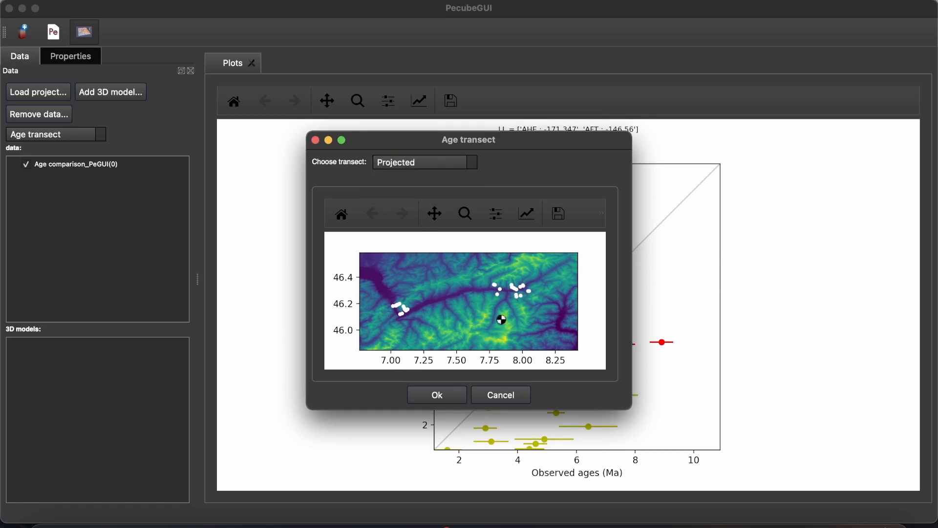
pyautogui.click(535, 288)
pyautogui.click(428, 398)
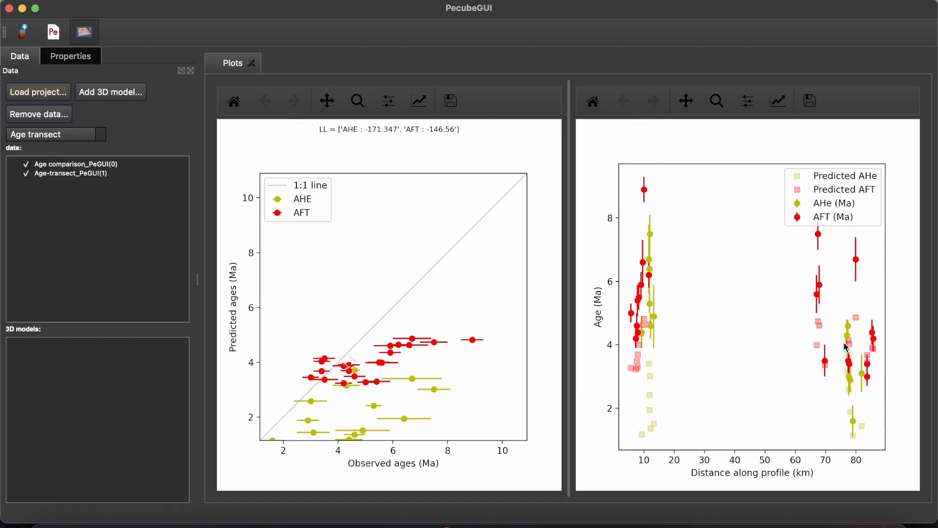
# - Remove the existing plots and plot the Tt paths for all samples
pyautogui.click(45, 120)
pyautogui.click(60, 134)
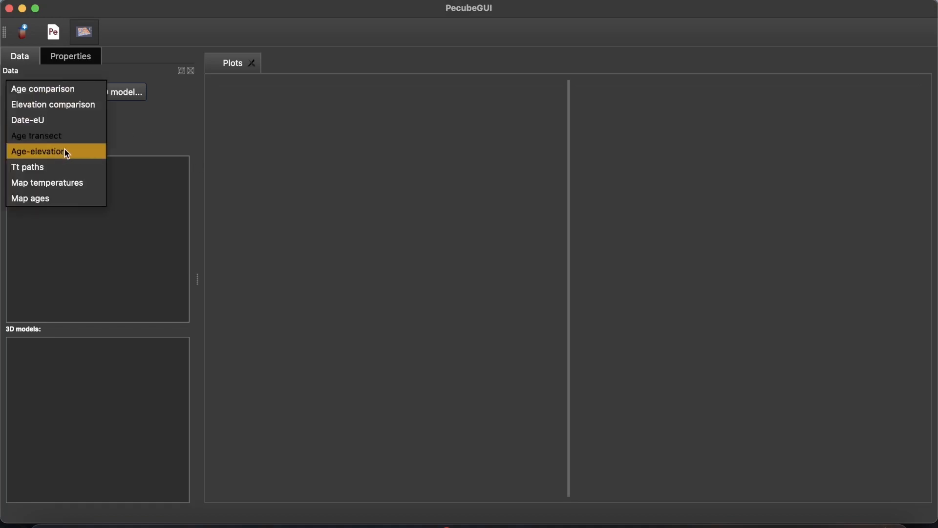
pyautogui.click(49, 162)
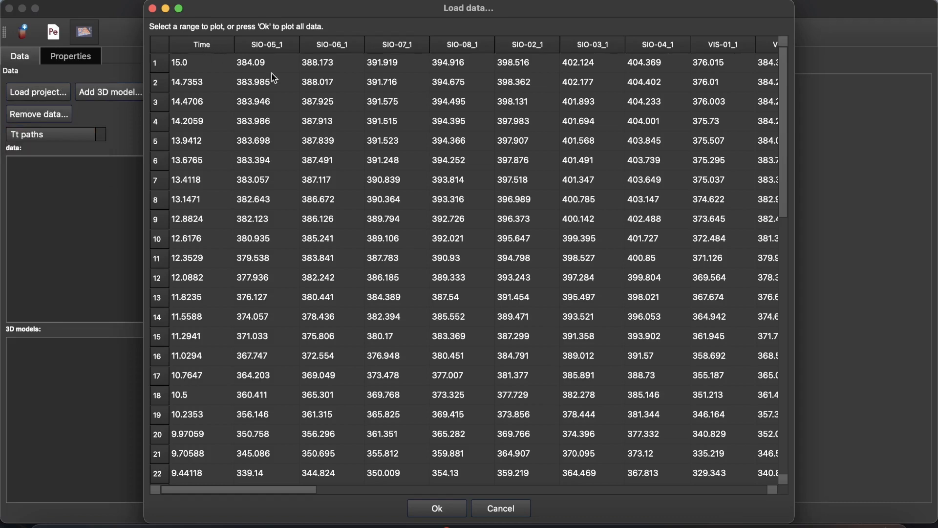
pyautogui.click(438, 506)
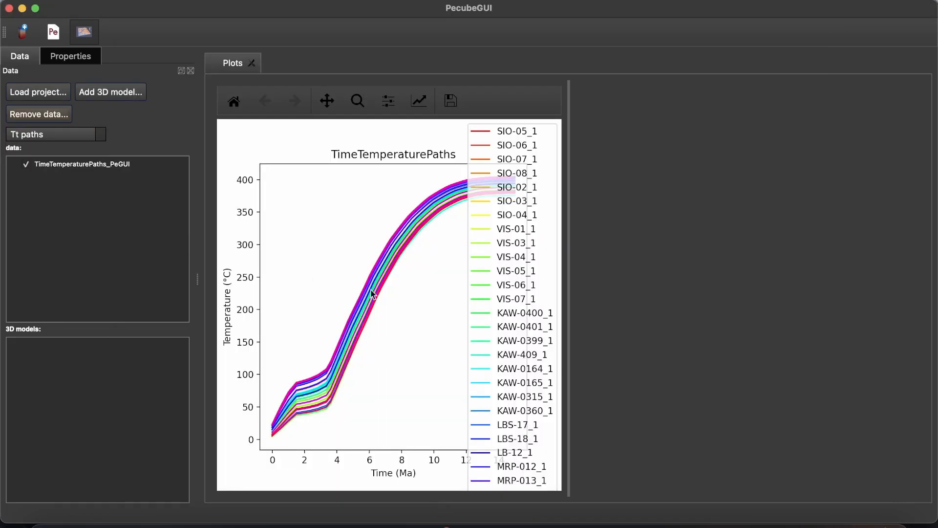
# - Add an Age-elevation plot beside the time-temperature paths
pyautogui.click(46, 135)
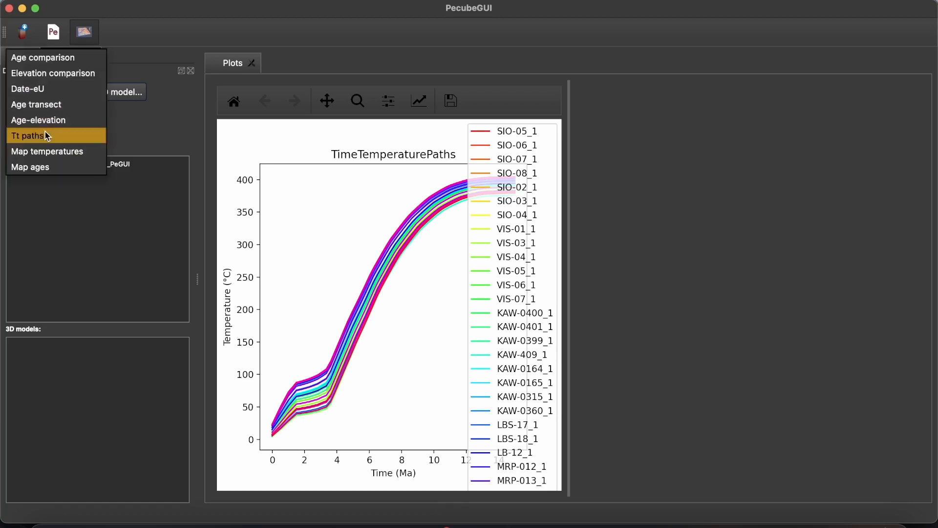
pyautogui.click(82, 120)
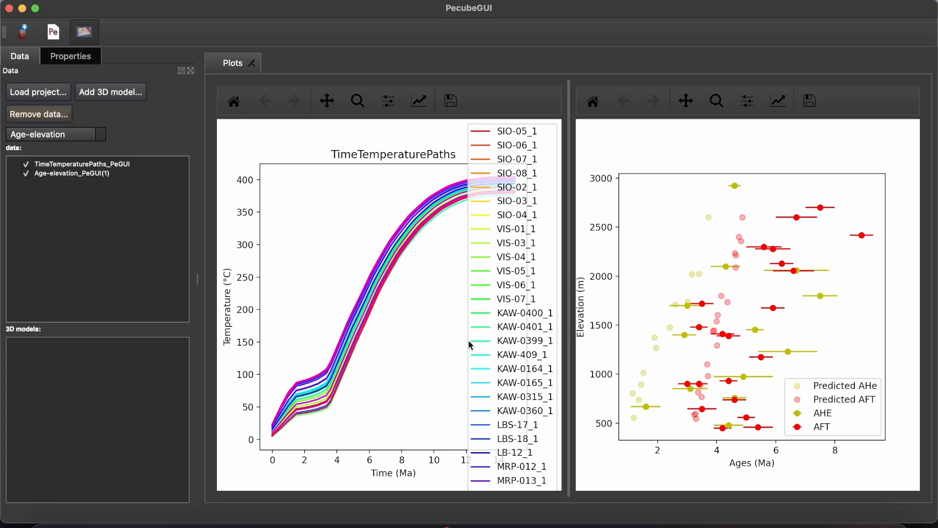
pyautogui.click(63, 139)
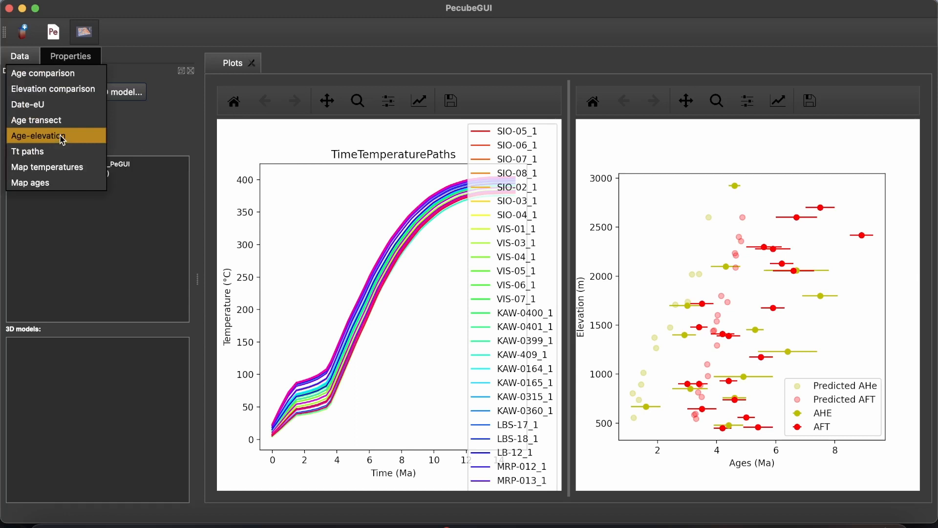
pyautogui.click(125, 131)
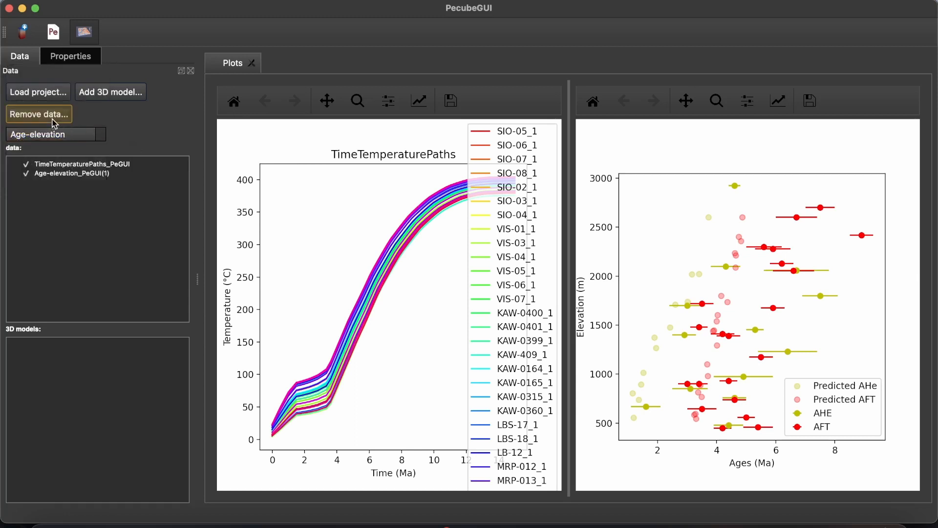
# - Remove the current plots and load Pecube000.vtk from the project's VTK folder for a temperature map
pyautogui.click(52, 118)
pyautogui.click(67, 137)
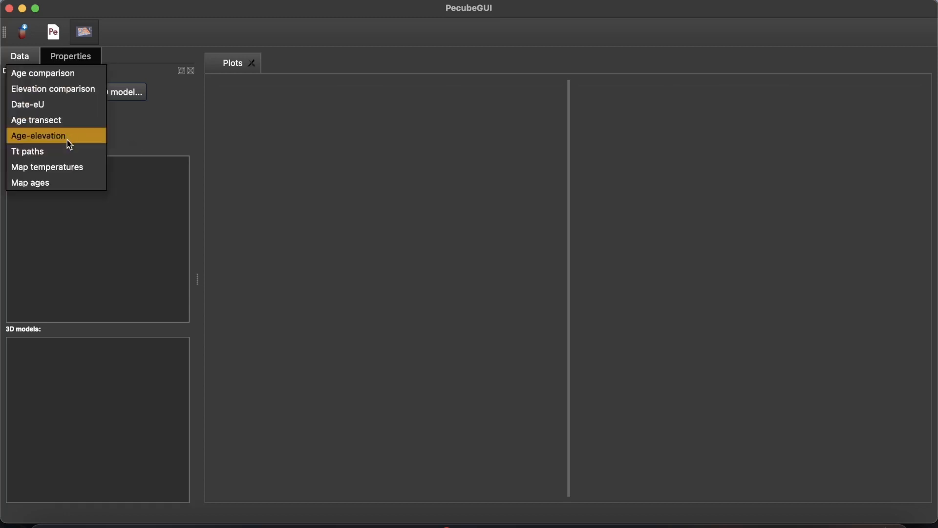
pyautogui.click(63, 168)
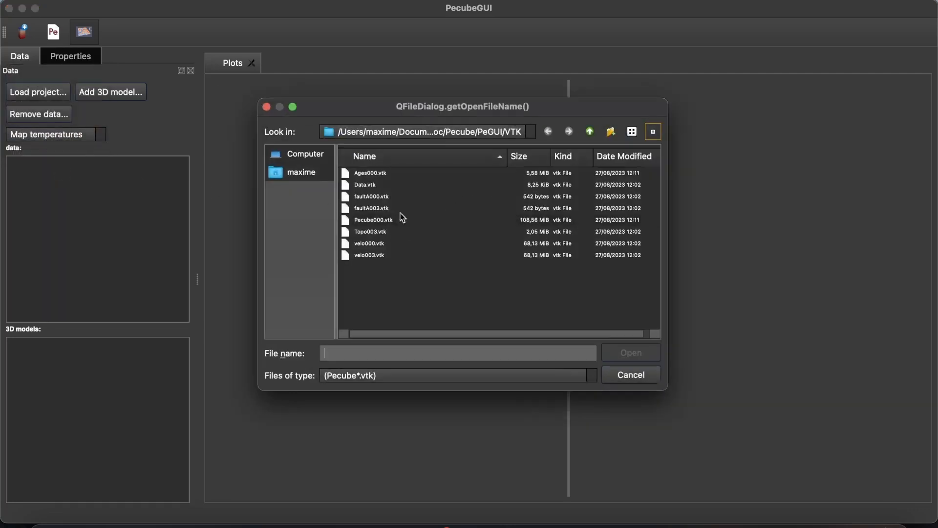
pyautogui.click(398, 222)
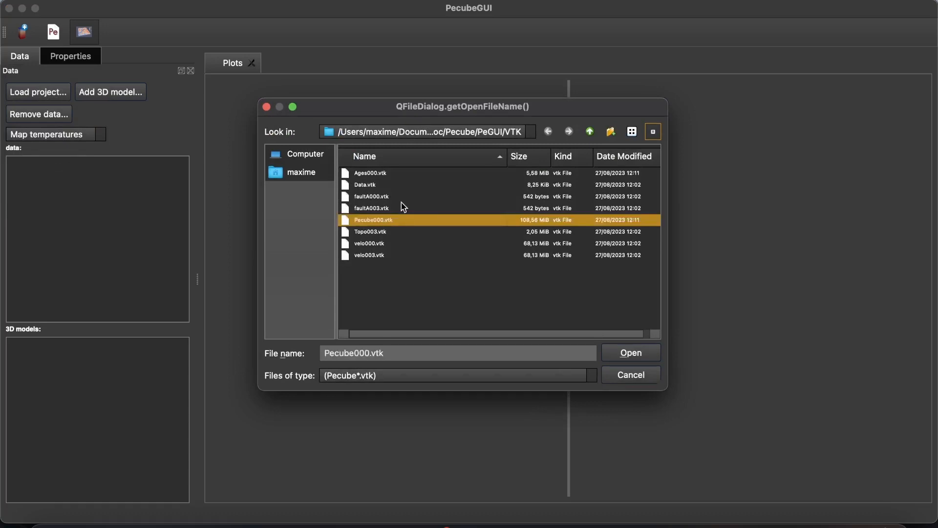
pyautogui.click(635, 354)
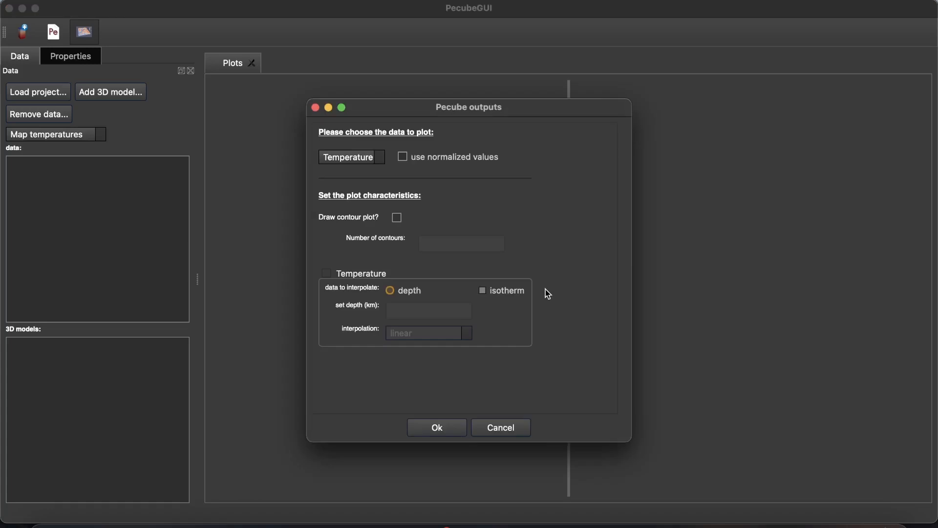
# - Plot Temperature at a depth of 1 km as a contour plot with 10 contours and linear interpolation
pyautogui.click(369, 159)
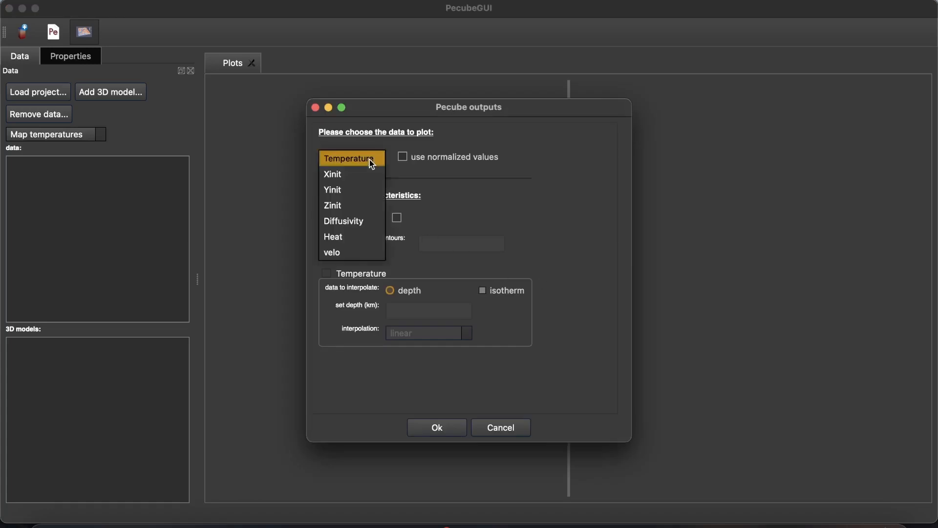
pyautogui.click(369, 160)
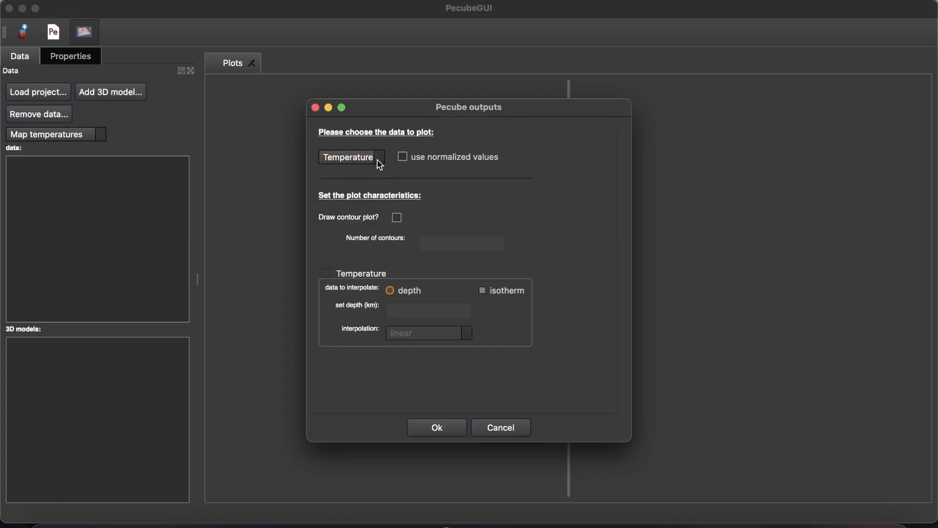
pyautogui.click(399, 219)
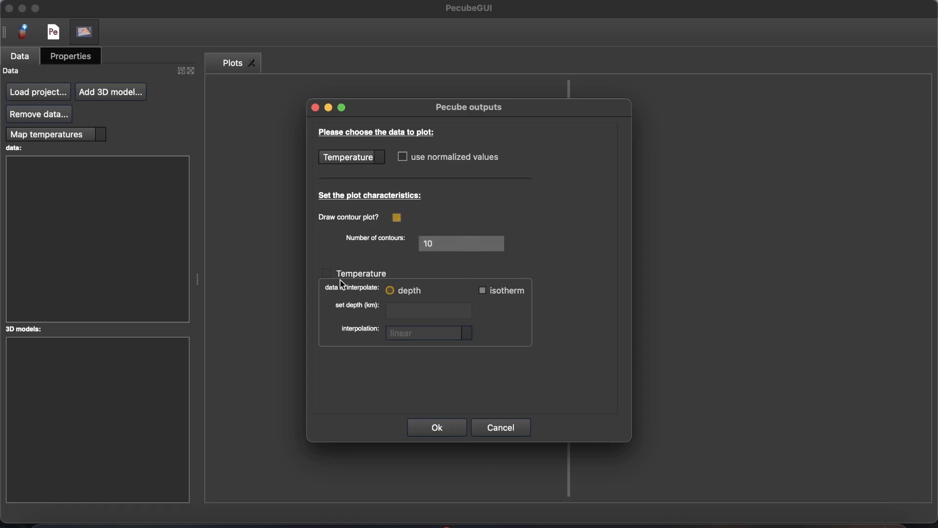
pyautogui.click(326, 274)
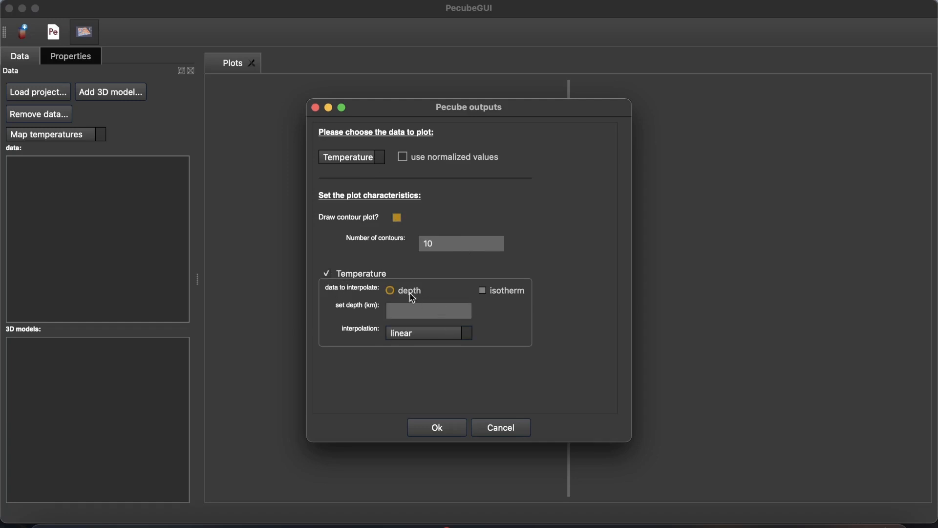
pyautogui.click(497, 295)
pyautogui.click(400, 291)
pyautogui.write('1')
pyautogui.press('Return')
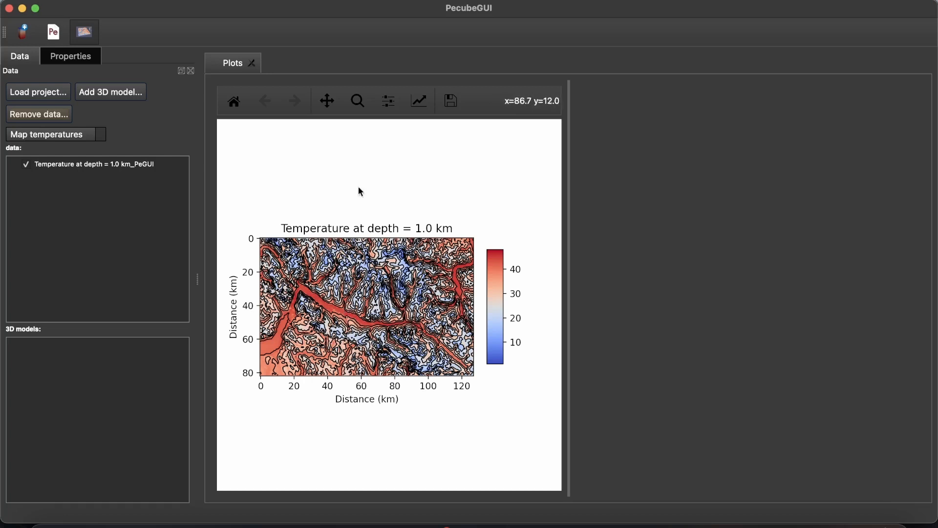
# - Add Pecube000.vtk from the PeGUI project's VTK folder as a 3D model
pyautogui.click(118, 92)
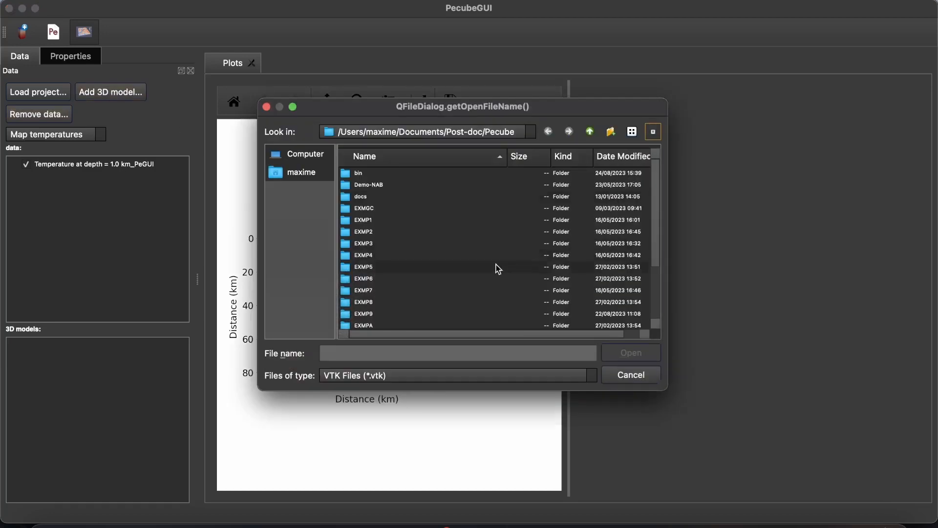
pyautogui.scroll(-3, 388, 310)
pyautogui.scroll(-1, 389, 309)
pyautogui.doubleClick(381, 287)
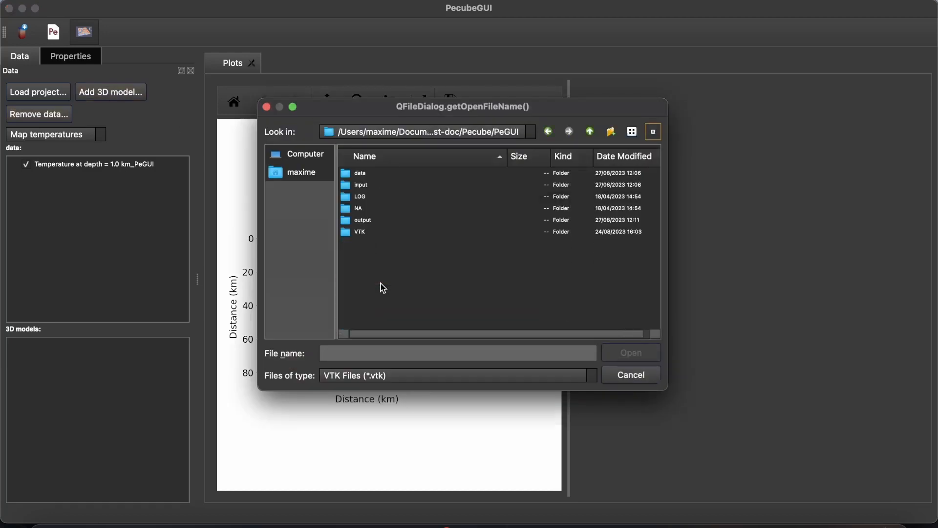
pyautogui.doubleClick(389, 231)
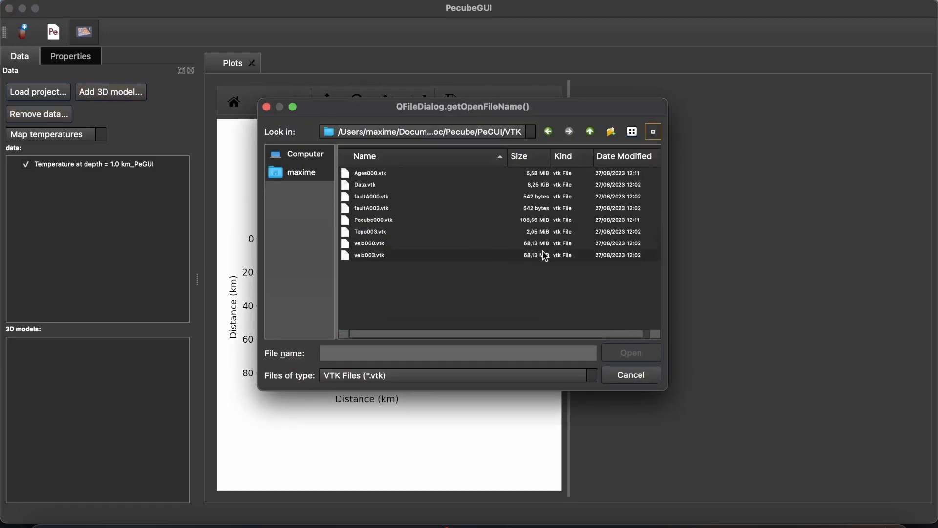
pyautogui.doubleClick(435, 224)
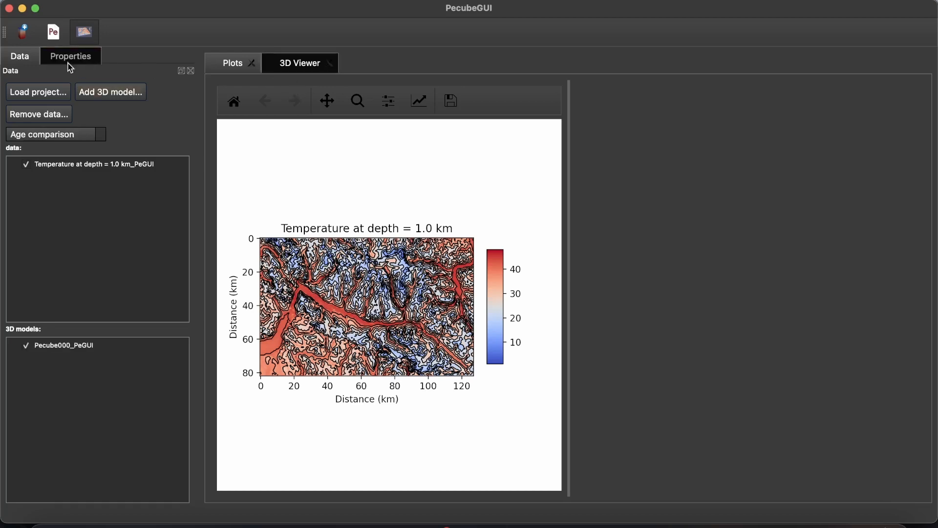
# - Display the Pecube000 model in the 3D Viewer with its properties and inspect the temperature block from different angles
pyautogui.click(70, 61)
pyautogui.click(287, 62)
pyautogui.moveTo(551, 360); pyautogui.dragTo(522, 388)
pyautogui.scroll(8, 555, 343)
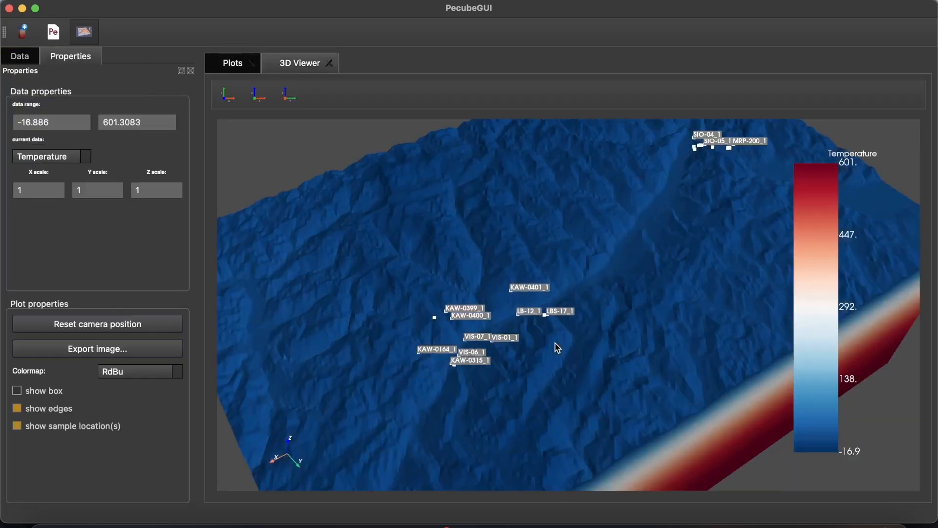
pyautogui.scroll(-6, 555, 343)
pyautogui.moveTo(555, 343); pyautogui.dragTo(490, 354)
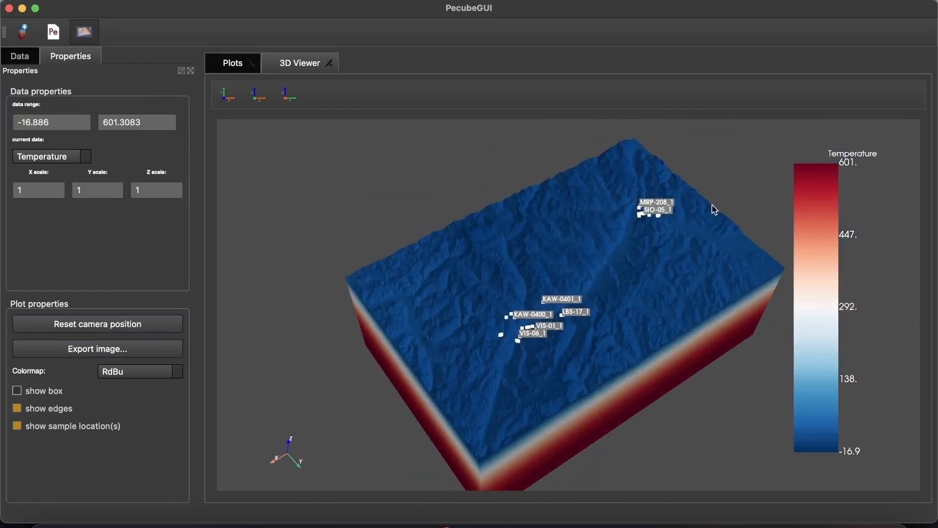
# - Toggle the sample locations off and back on, and examine the block's surface and the temperature layers along its sides
pyautogui.click(17, 425)
pyautogui.click(17, 426)
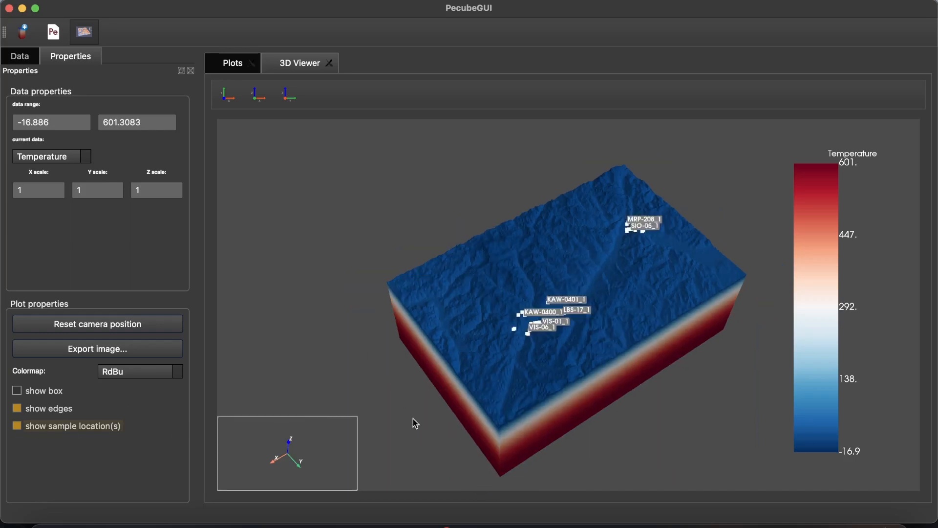
pyautogui.moveTo(412, 421); pyautogui.dragTo(479, 360)
pyautogui.scroll(5, 537, 342)
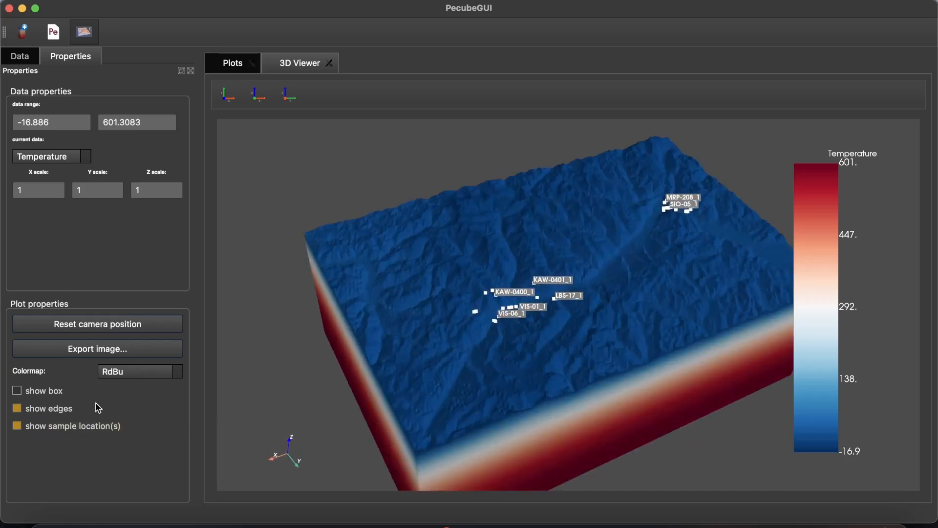
pyautogui.moveTo(467, 342); pyautogui.dragTo(477, 284)
pyautogui.scroll(2, 464, 304)
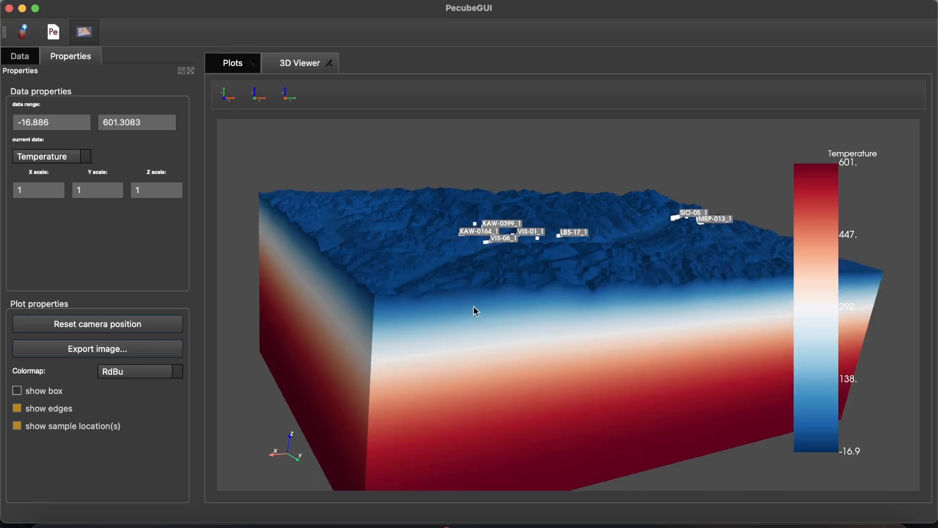
pyautogui.scroll(-4, 474, 306)
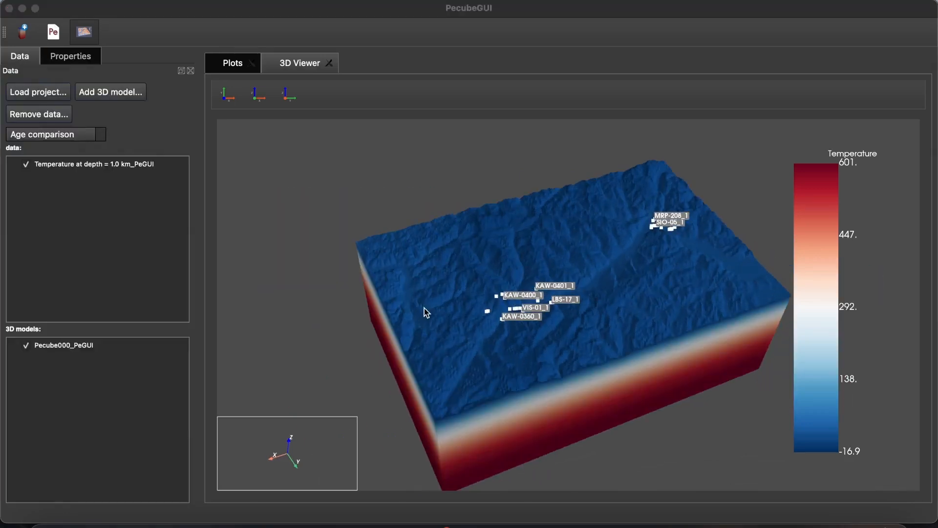
pyautogui.moveTo(424, 308)
pyautogui.mouseDown()
pyautogui.moveTo(423, 324)
pyautogui.moveTo(436, 322)
pyautogui.mouseUp()
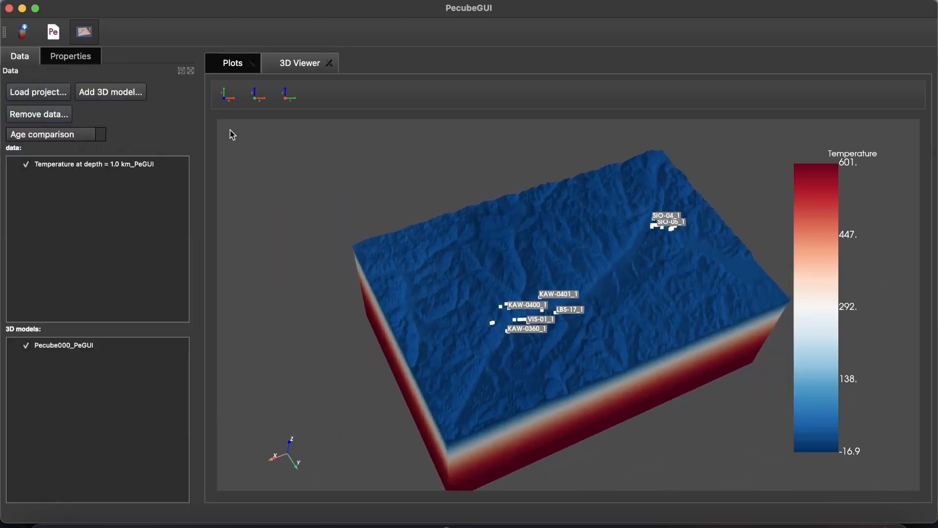
# - Switch to the PecubeGUI documentation in Opera and read the Extended usage page down to the Data tab section
pyautogui.click(84, 39)
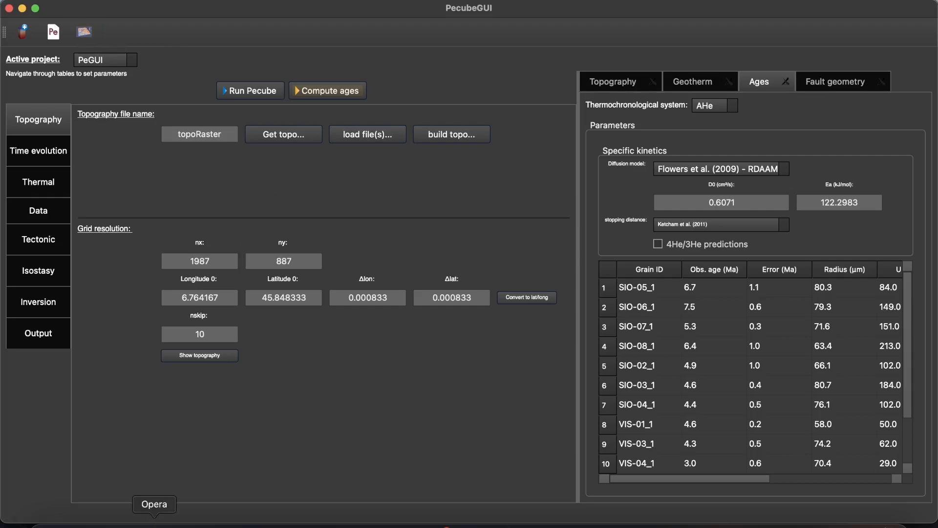
pyautogui.click(154, 522)
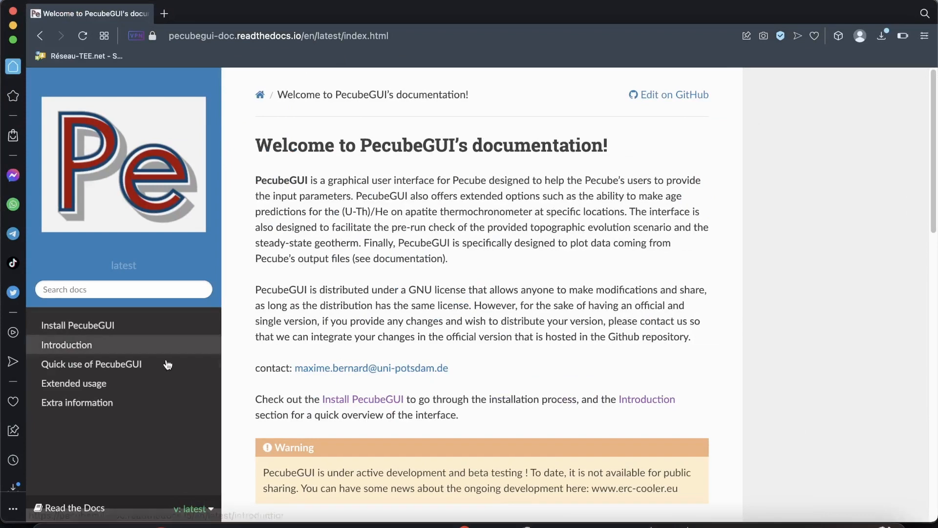
pyautogui.click(90, 385)
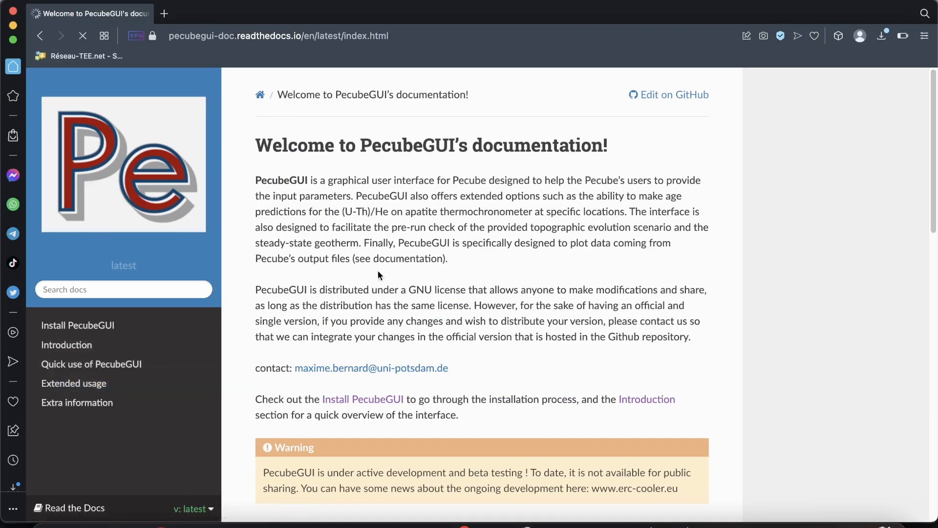
pyautogui.scroll(-3, 466, 372)
pyautogui.scroll(-15, 416, 392)
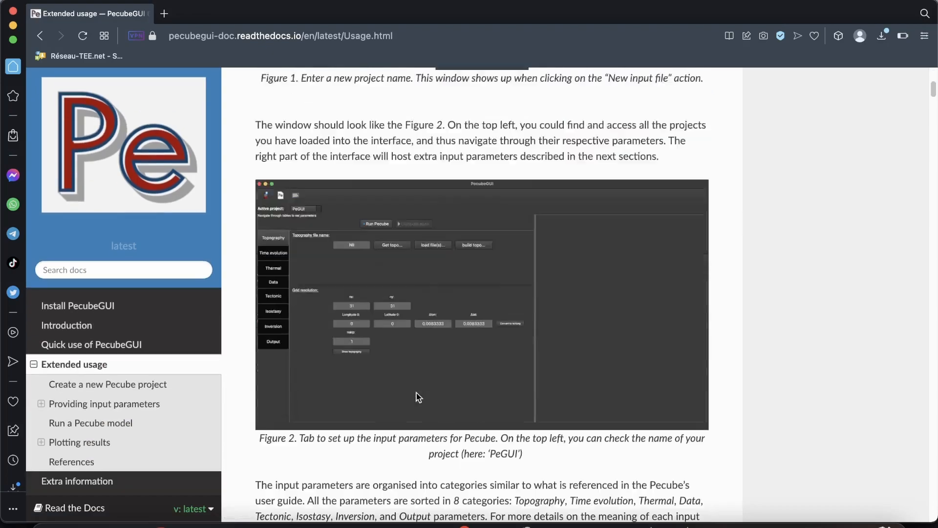
pyautogui.scroll(-20, 416, 396)
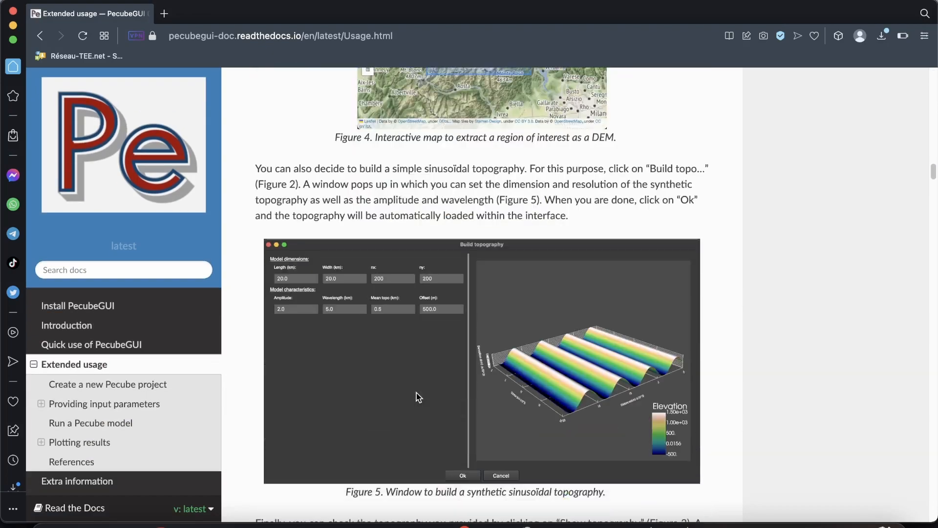
pyautogui.scroll(-20, 418, 398)
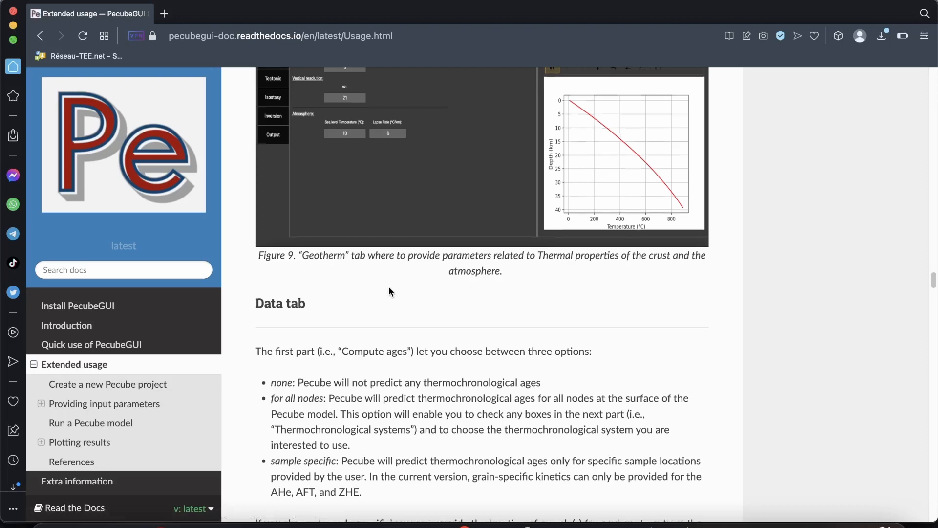
pyautogui.scroll(-2, 389, 290)
pyautogui.scroll(-5, 389, 292)
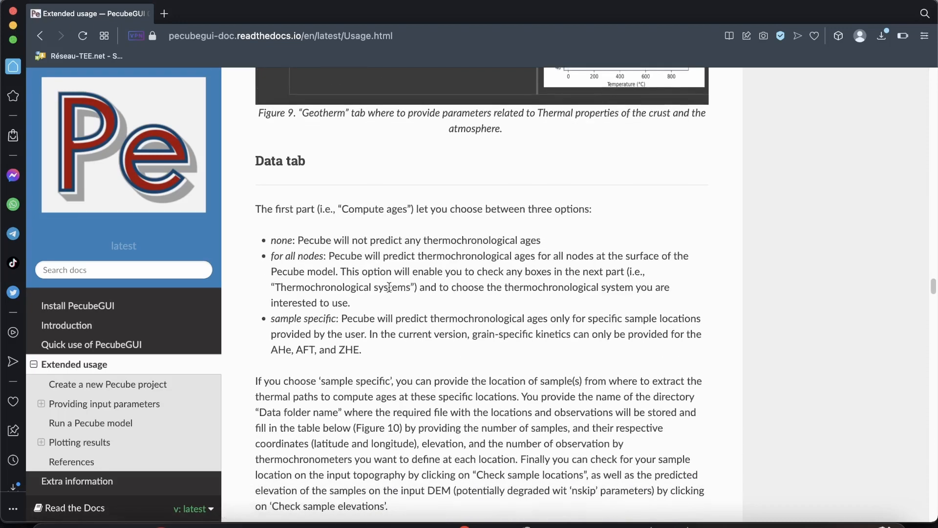